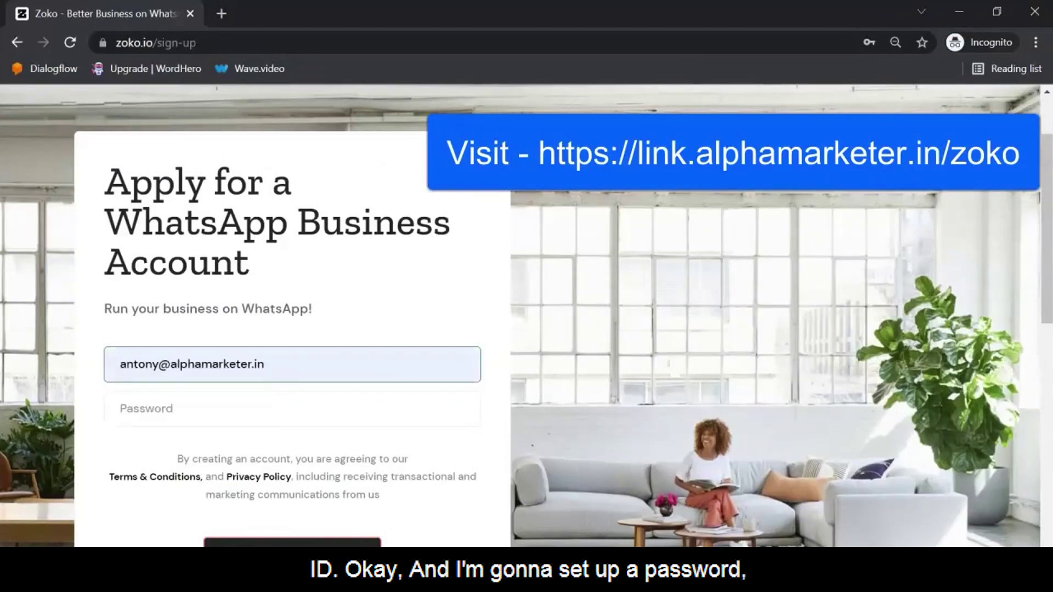
Step: Enter the account password on the Zoko sign-up form
left_click(120, 408)
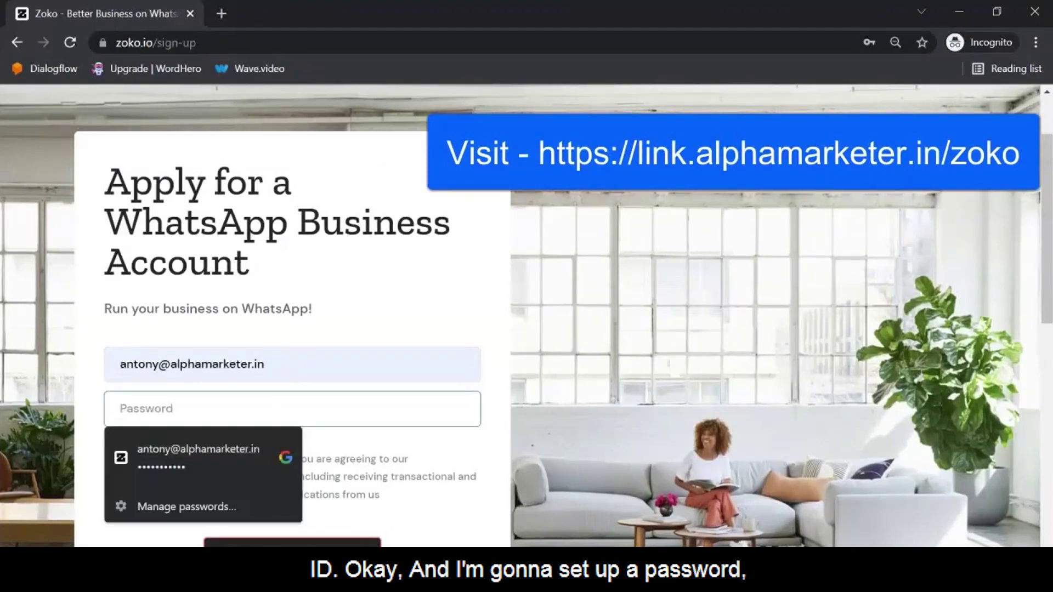
type("•••••••••")
scroll(527, 316, "down", 2)
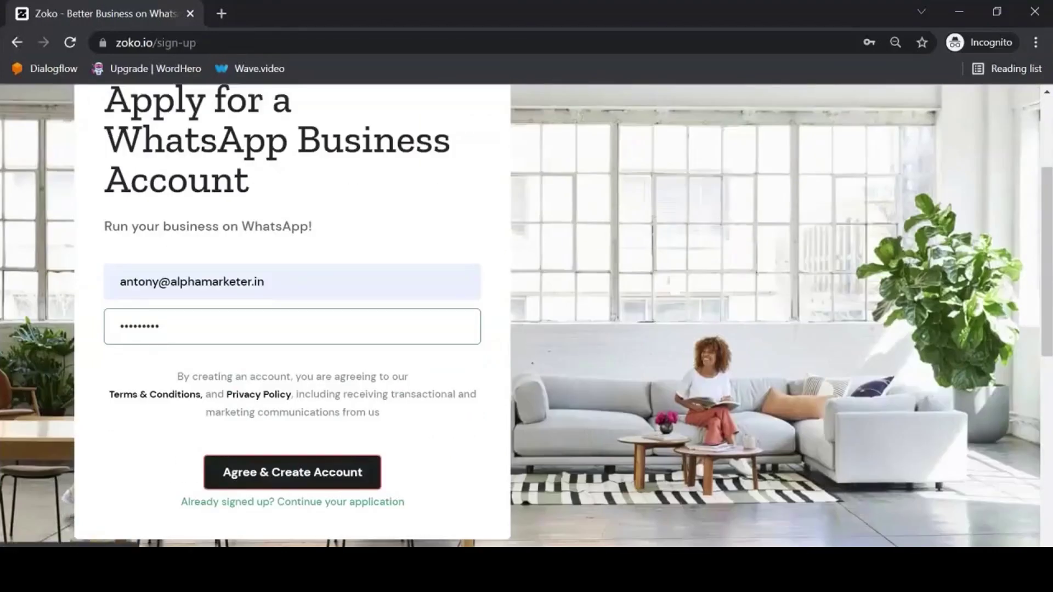
Step: Add a '+test' alias to the email address and create the account
left_click(157, 281)
type("+TEST")
key("BackSpace")
key("BackSpace")
key("BackSpace")
key("BackSpace")
type("test")
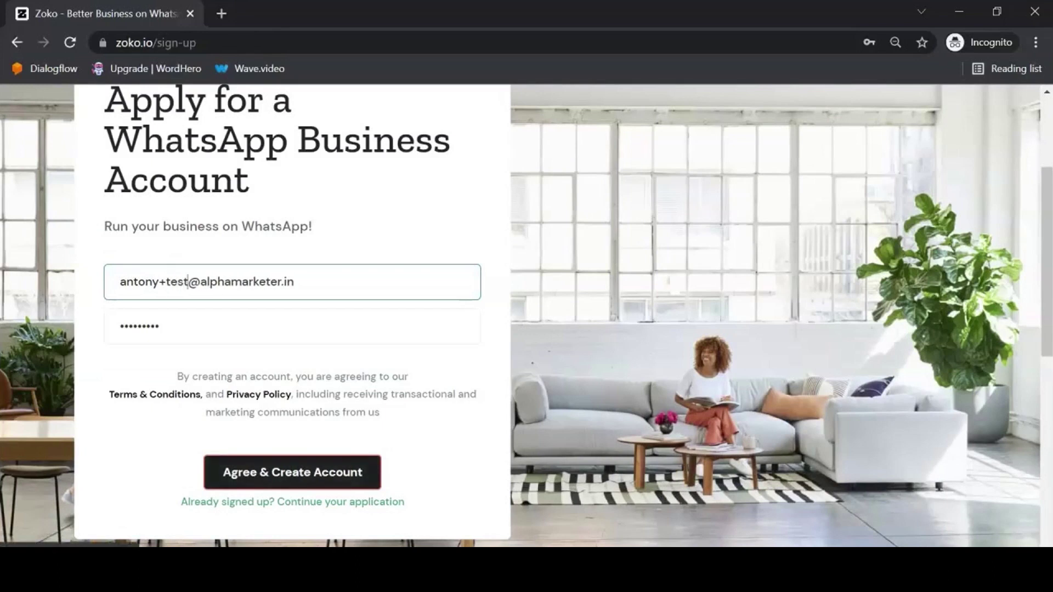
key("Return")
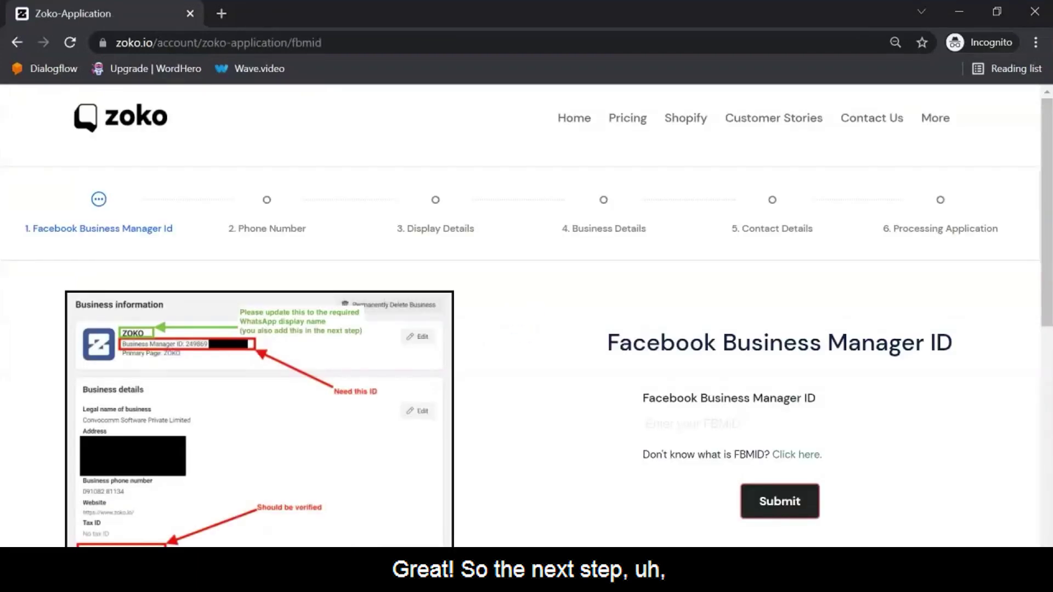
Step: Scroll down the Facebook Business Manager ID page
scroll(527, 316, "down", 2)
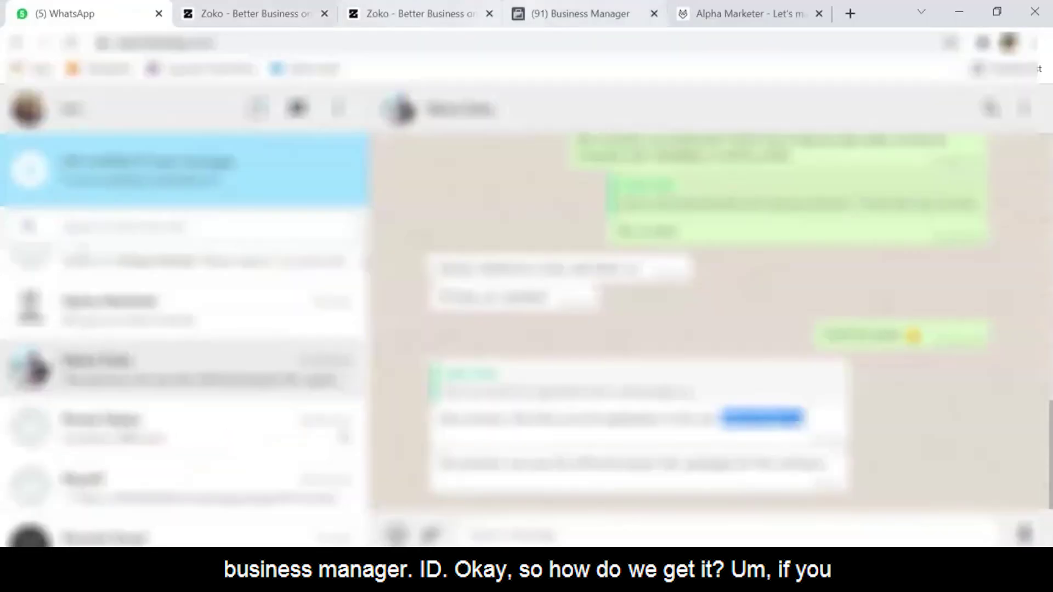
Step: Copy the business ID from the Business Manager page address, then return to Zoko's ID field
key("ctrl+4")
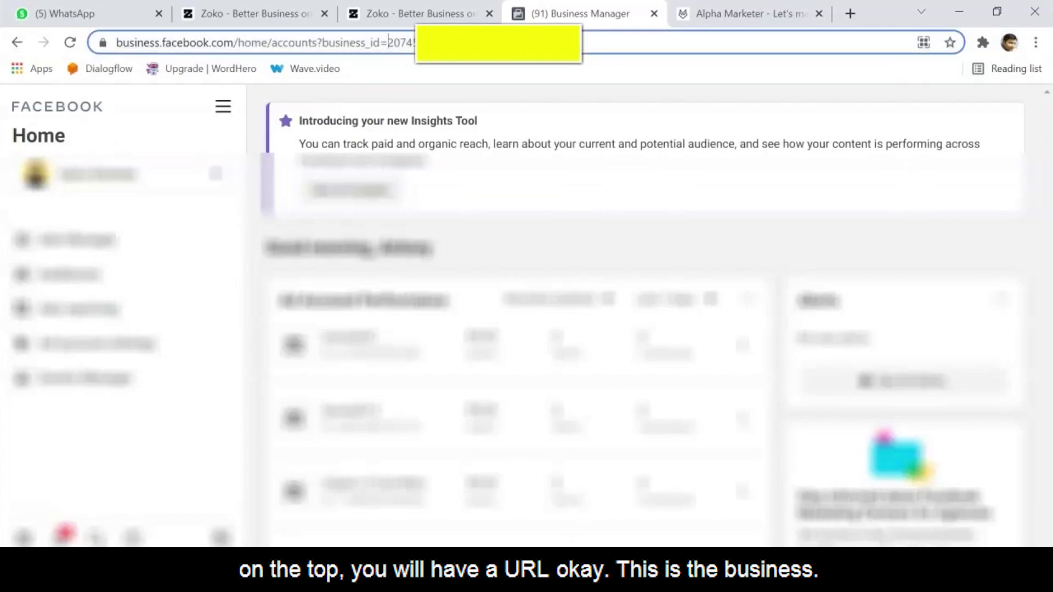
double_click(401, 42)
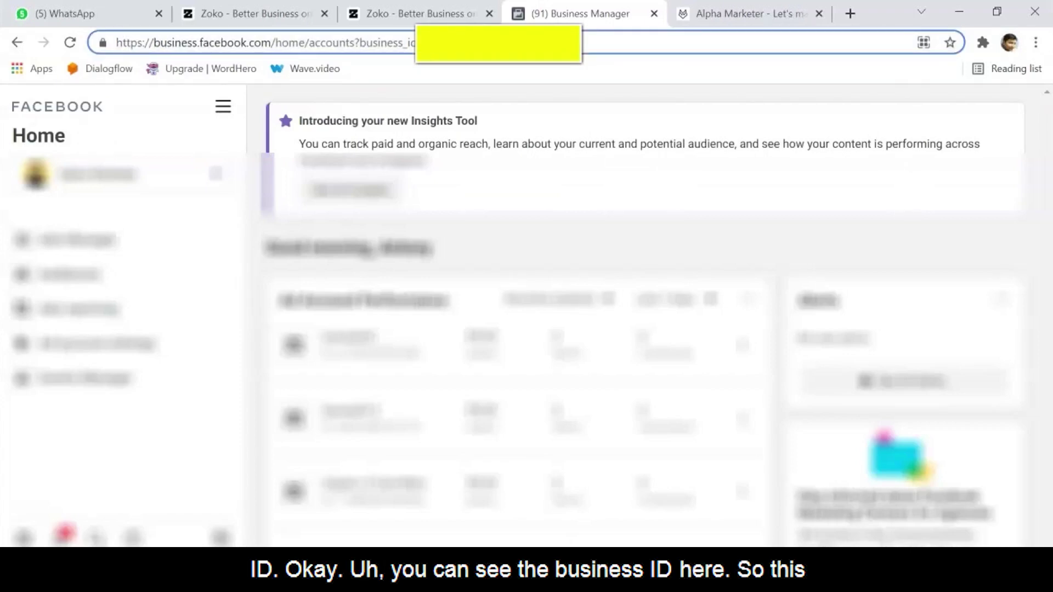
key("ctrl+shift+Left")
key("Right")
right_click(511, 46)
left_click(548, 134)
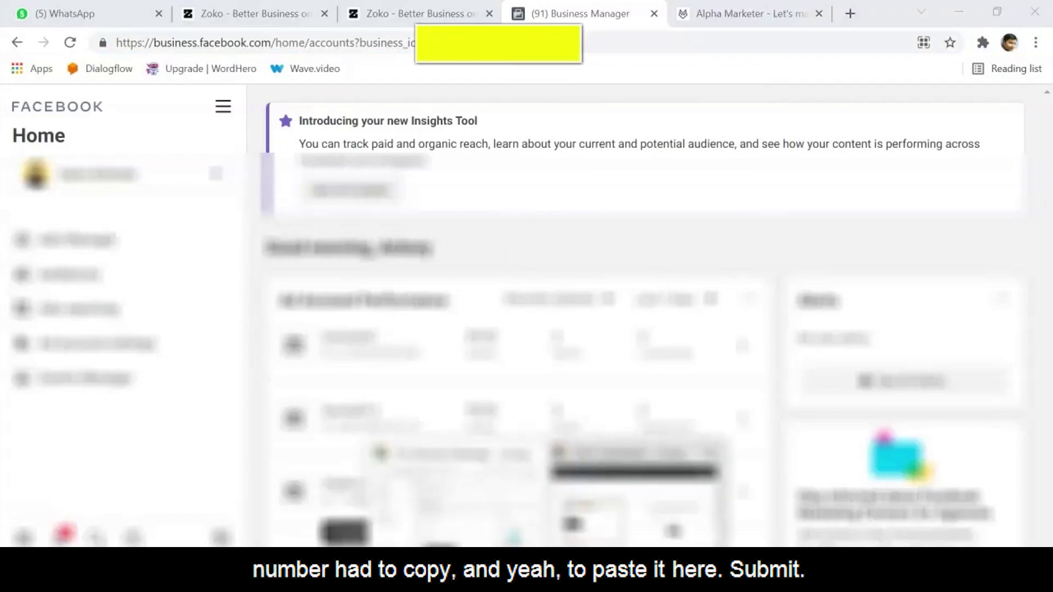
key("alt+Tab")
left_click(647, 341)
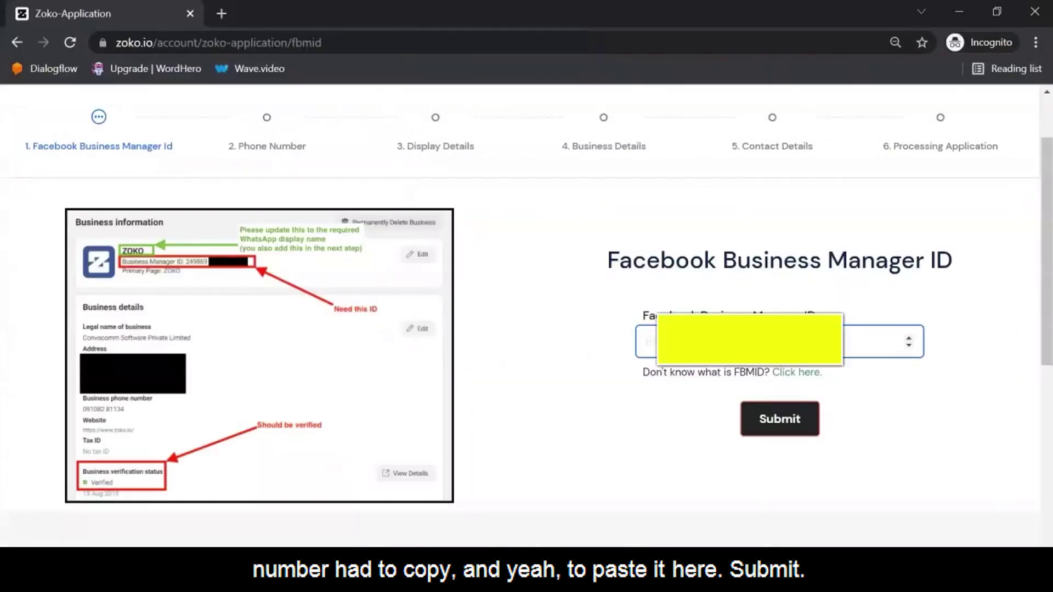
Step: Paste the copied business ID into the Business Manager ID field and submit it
key("ctrl+v")
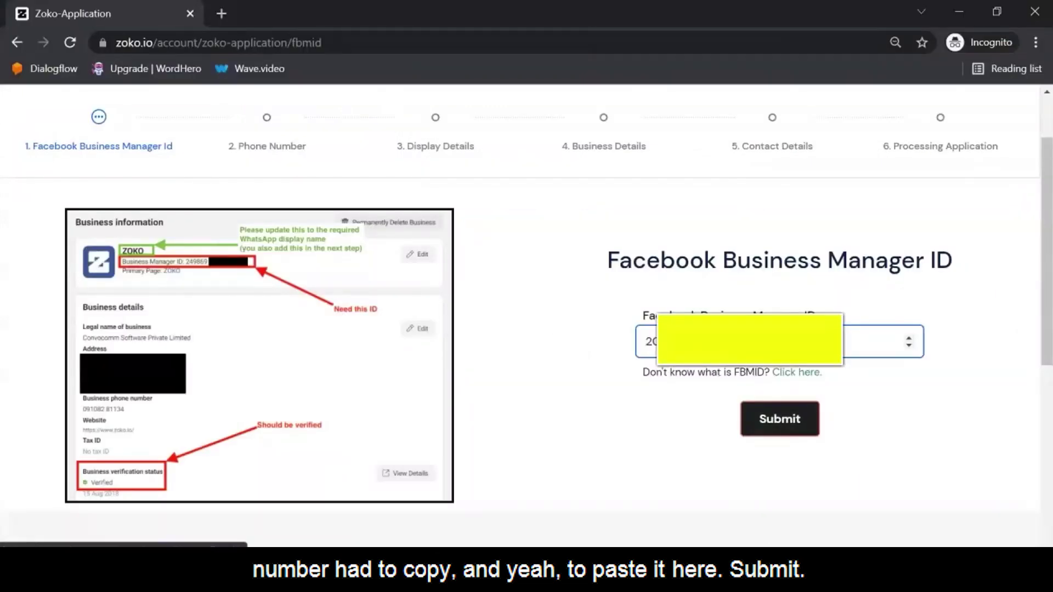
key("Return")
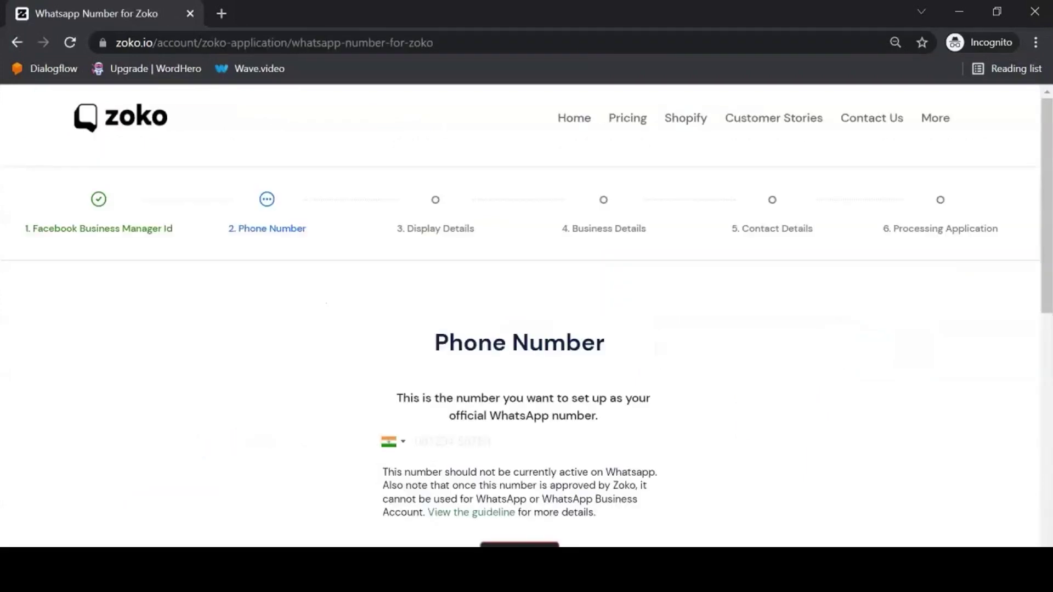
scroll(520, 316, "down", 3)
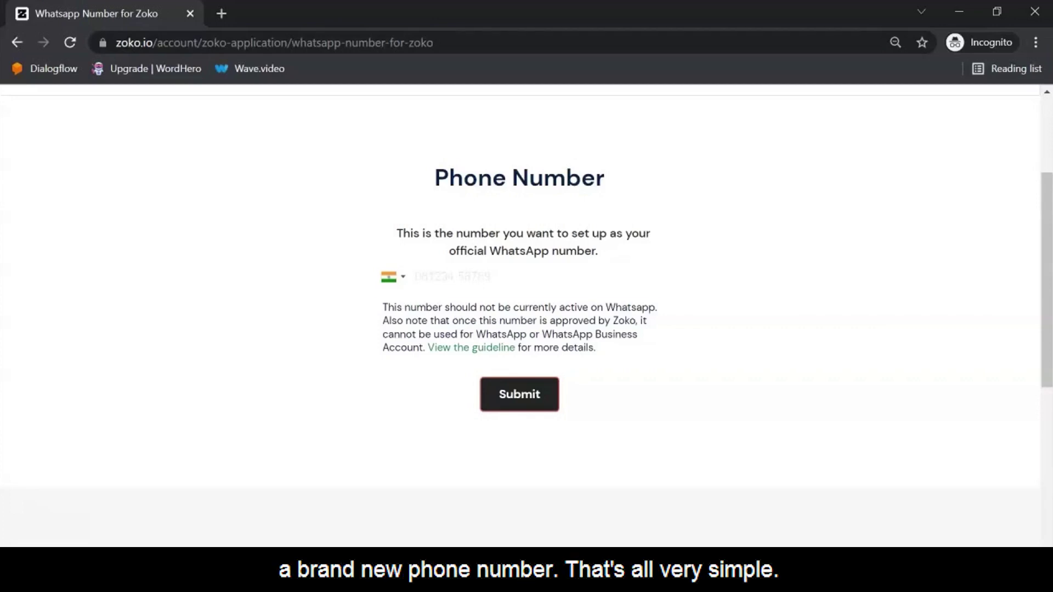
Step: Enter the new WhatsApp phone number and submit it
left_click(526, 277)
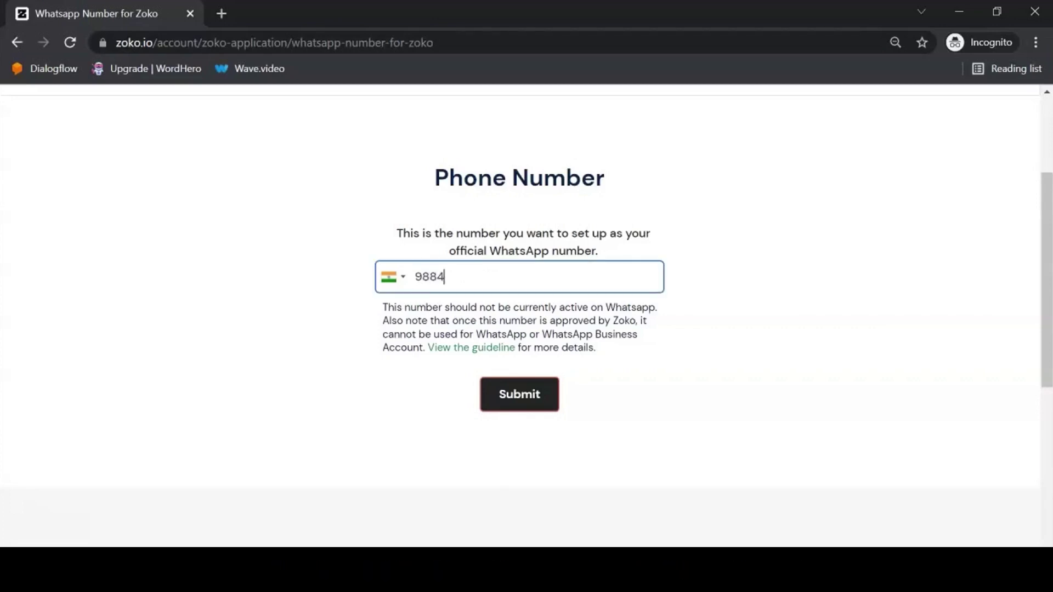
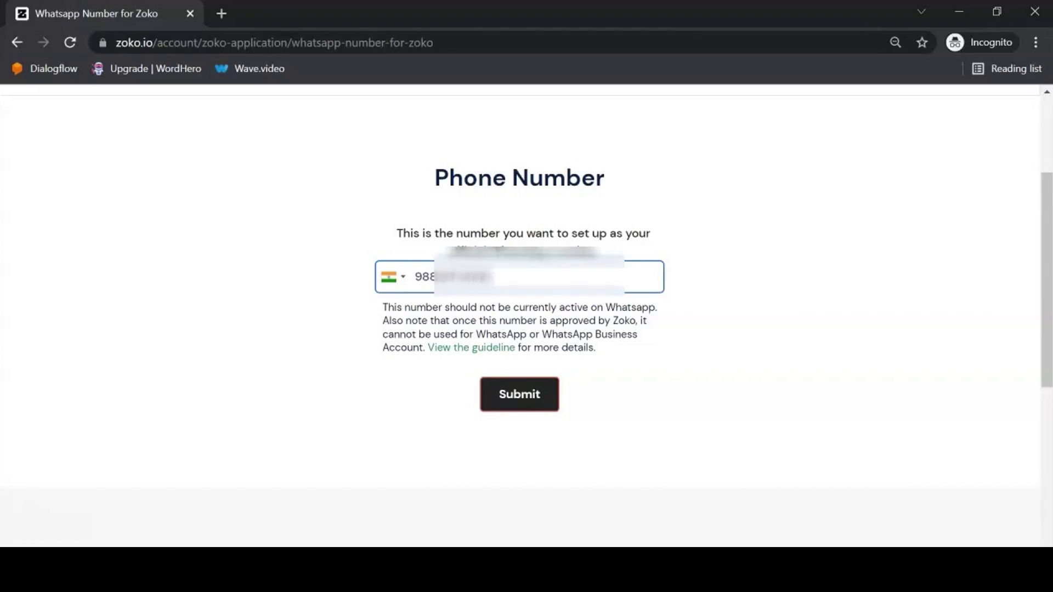
key("Return")
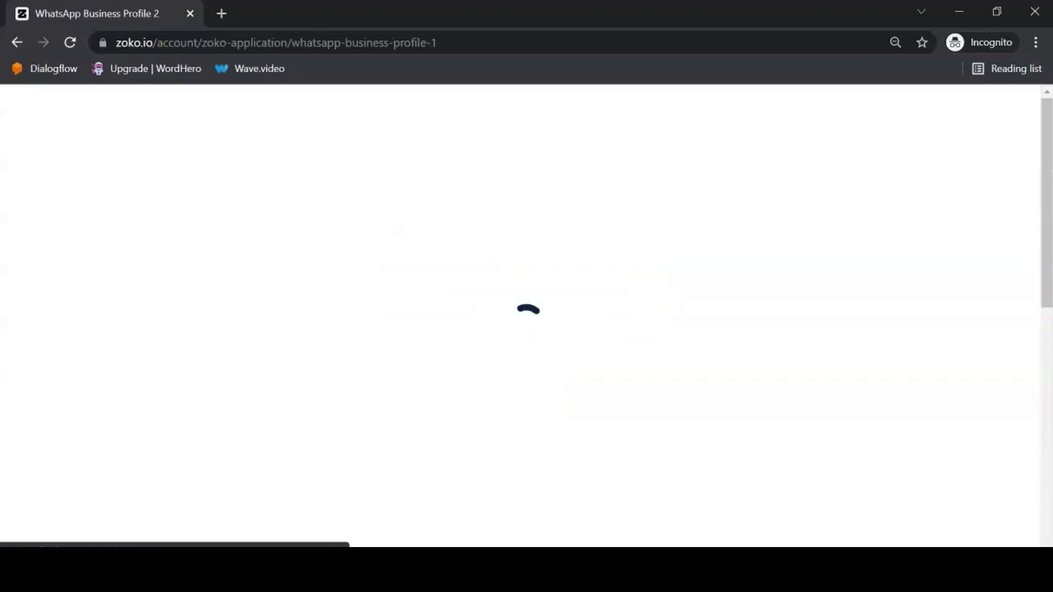
Step: Set the display name to Alpha Demo Bot from the autofill suggestion
scroll(526, 316, "down", 1)
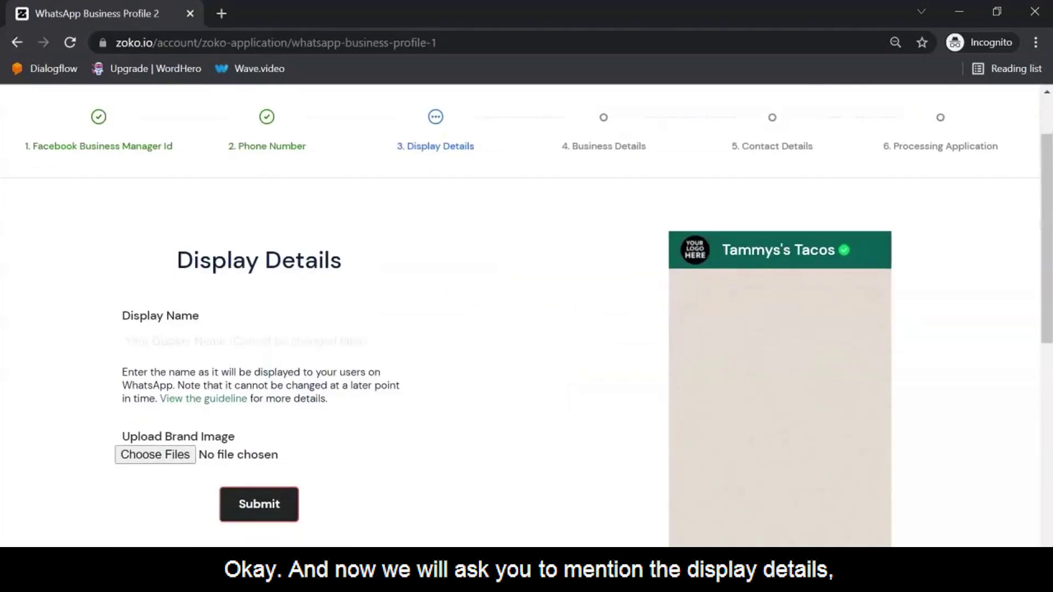
scroll(527, 316, "down", 1)
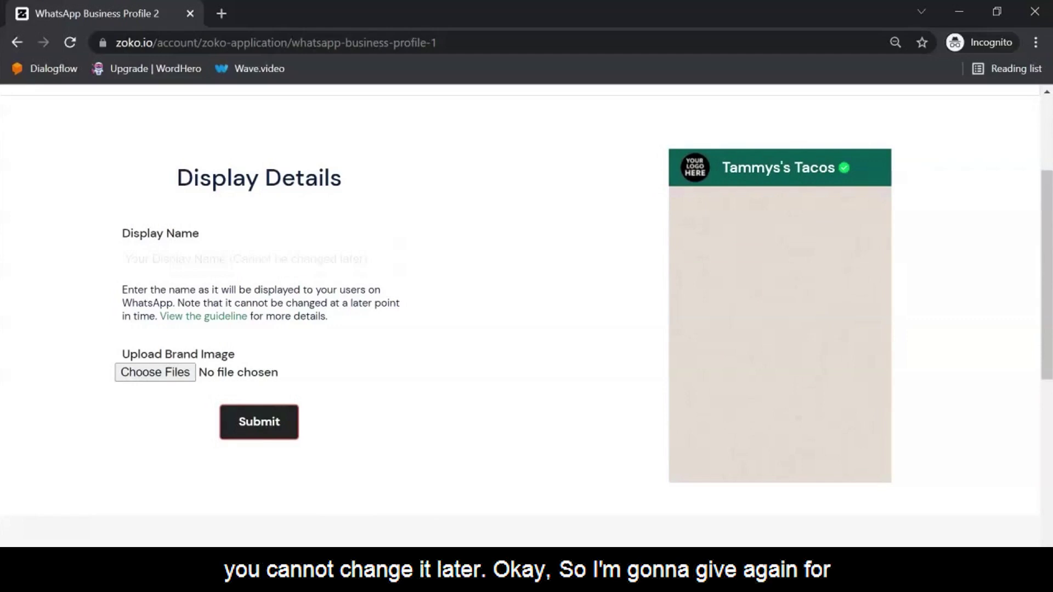
left_click(259, 259)
key("Down")
key("Return")
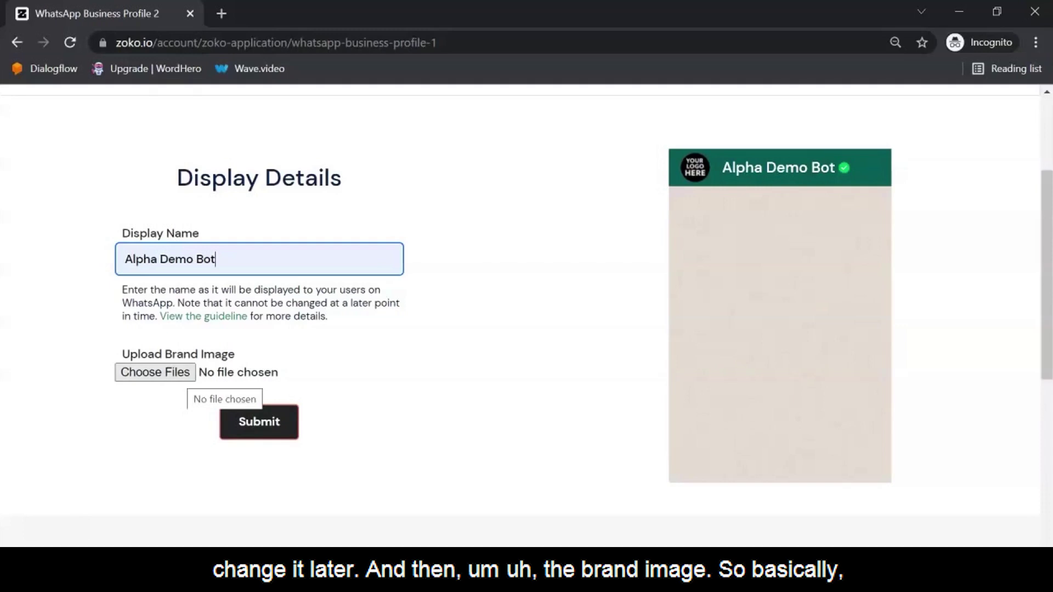
Step: Upload 'Logo icon 256 x 256' as the brand image and submit the display details
left_click(189, 375)
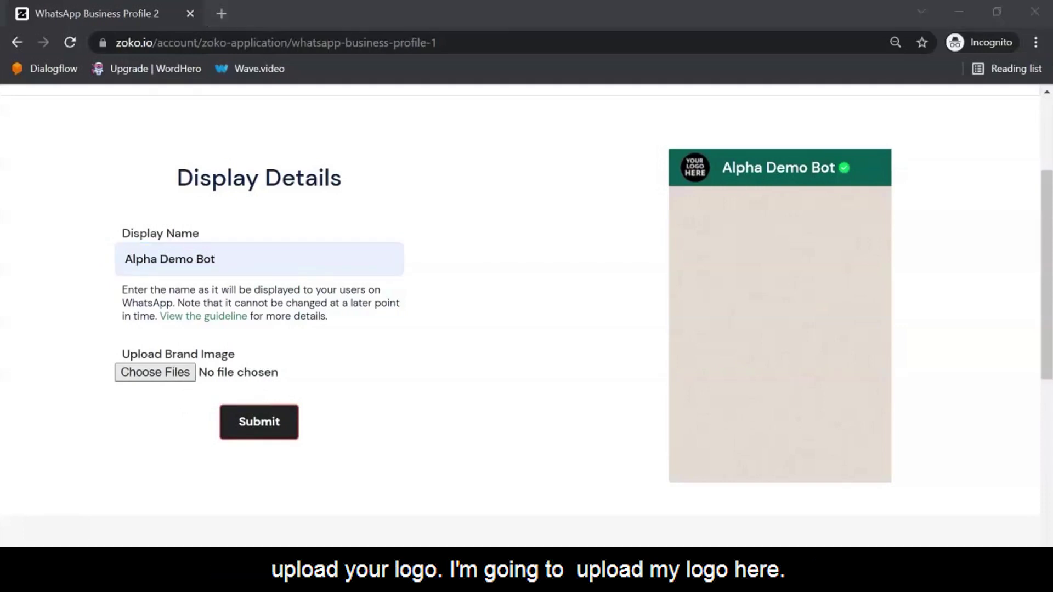
left_click(284, 132)
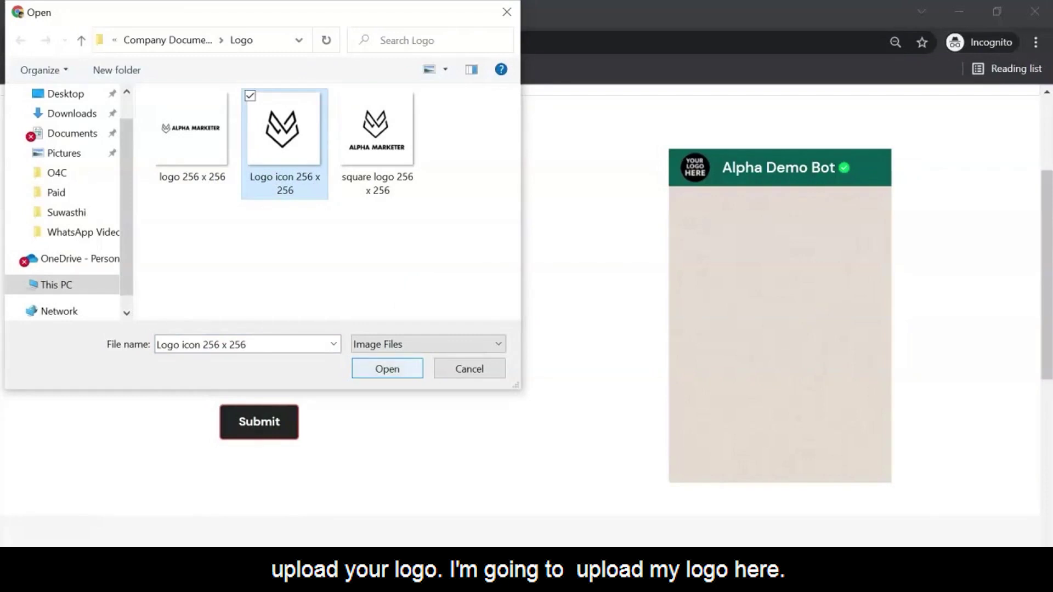
left_click(388, 368)
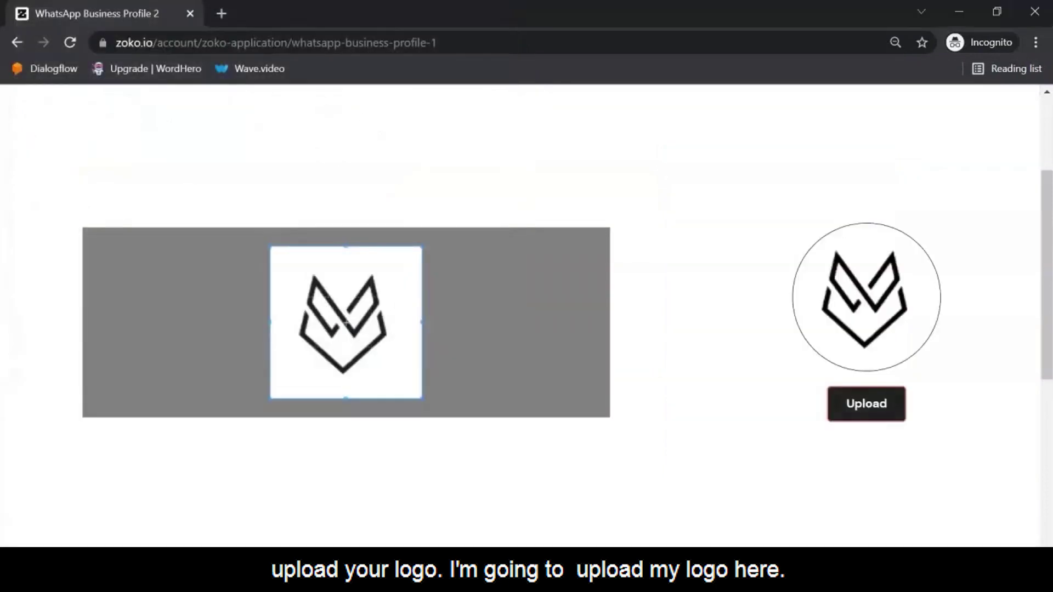
left_click(867, 404)
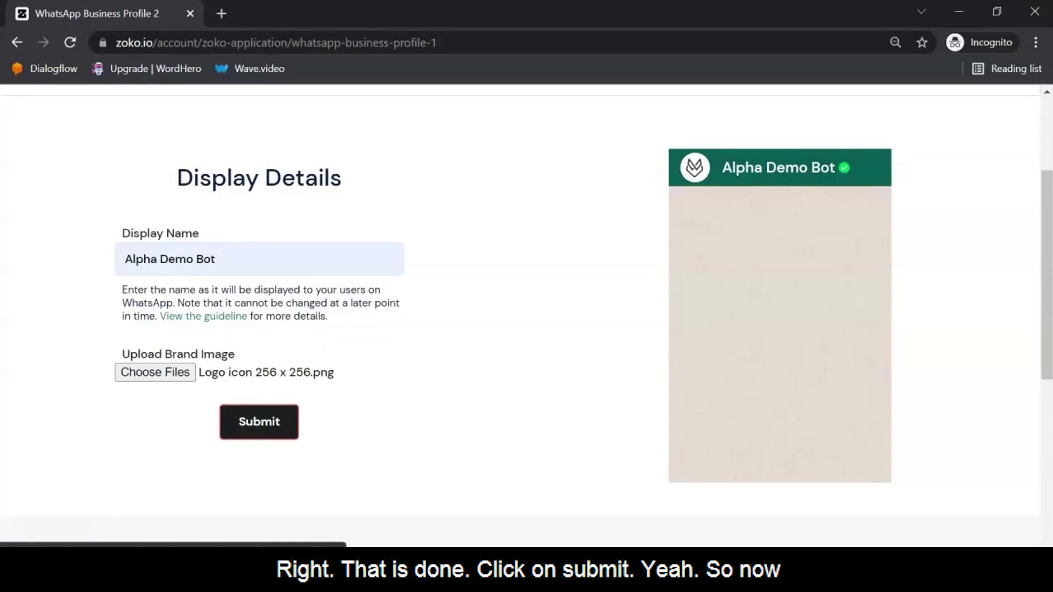
key("Return")
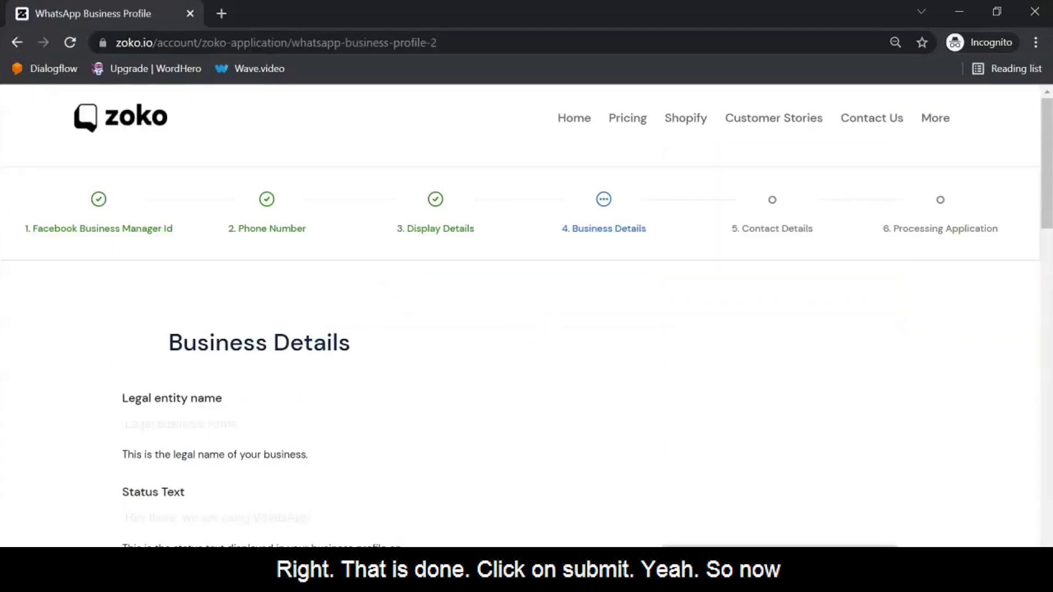
Step: Fill legal entity name Alpha Marketer and status text 'Question? Happy to Help'
scroll(527, 329, "down", 2)
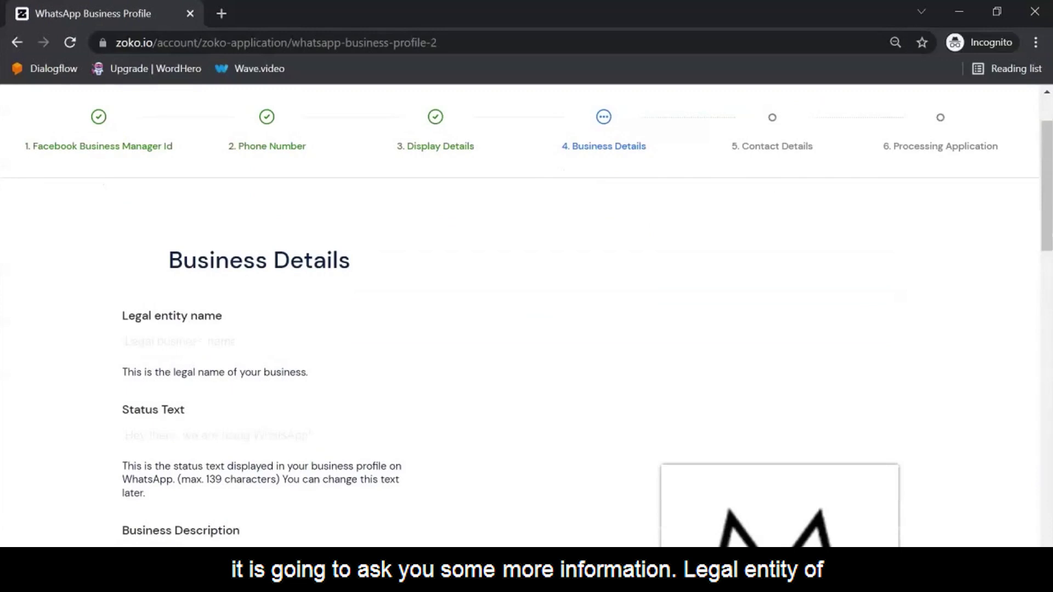
scroll(527, 329, "down", 2)
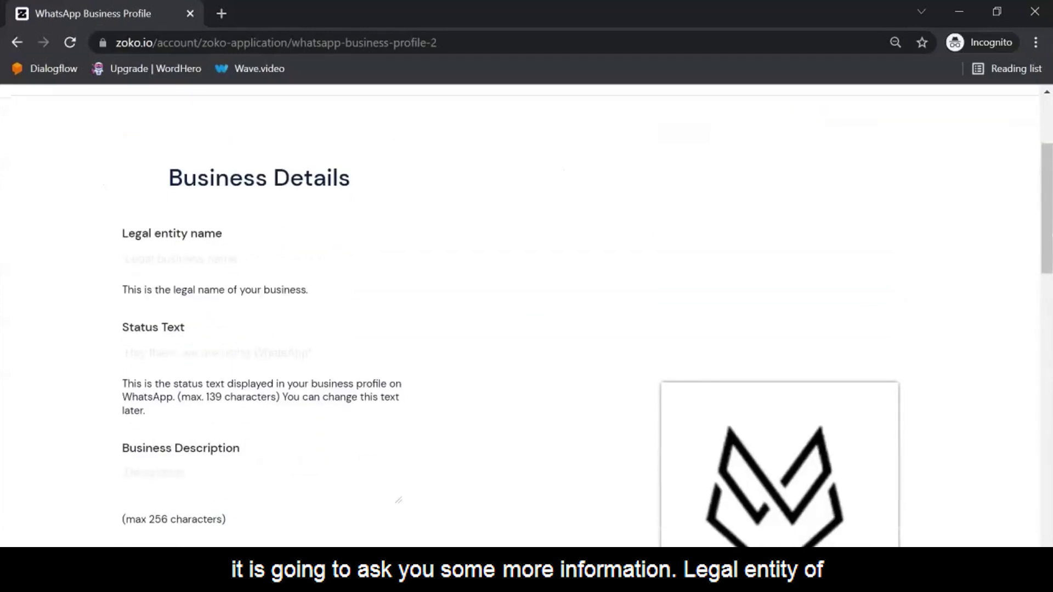
left_click(259, 259)
key("Down")
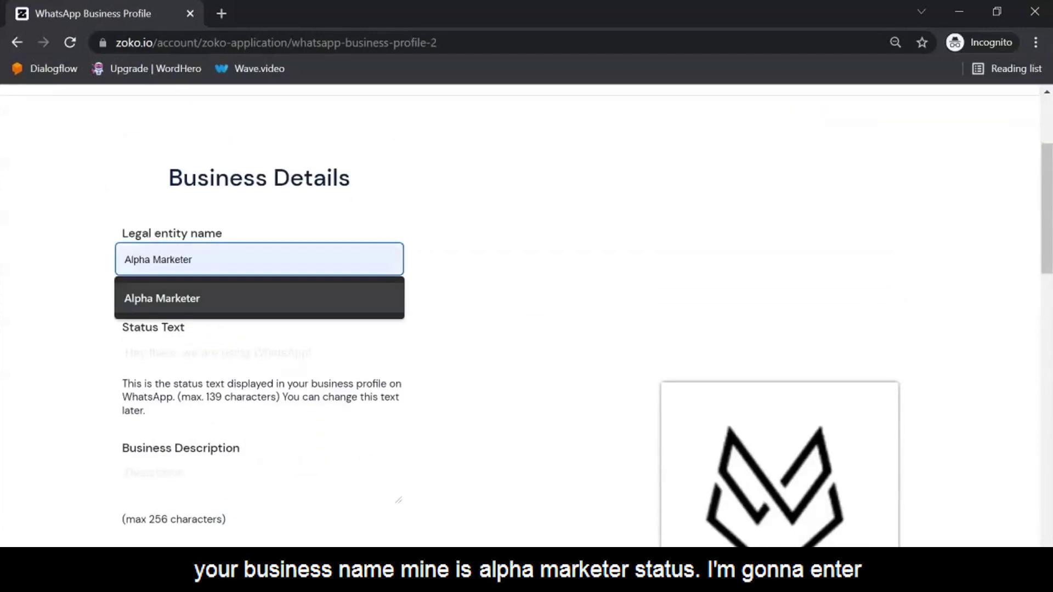
key("Return")
left_click(259, 352)
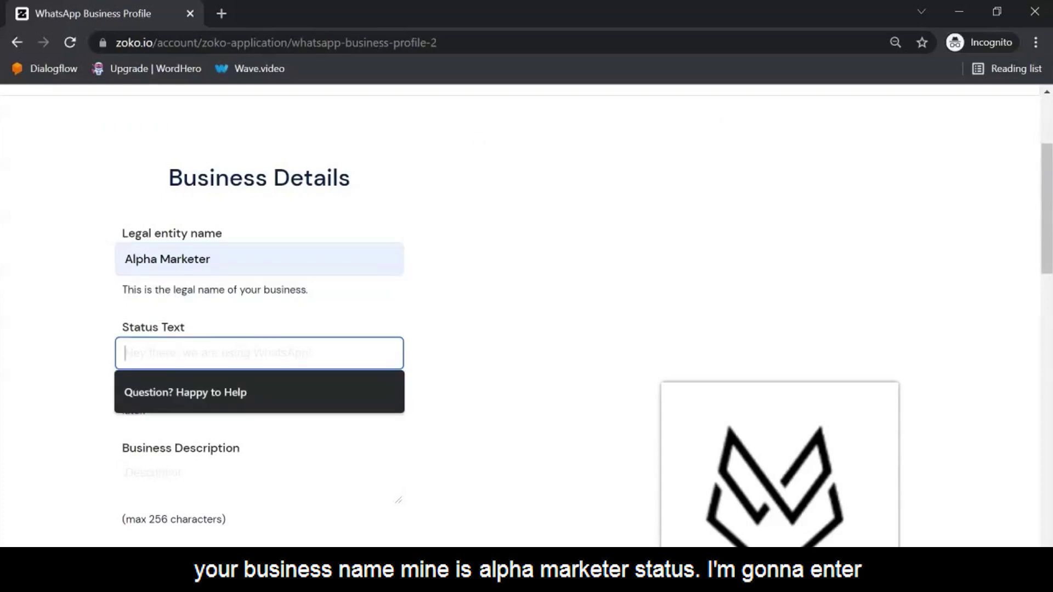
key("Down")
key("Return")
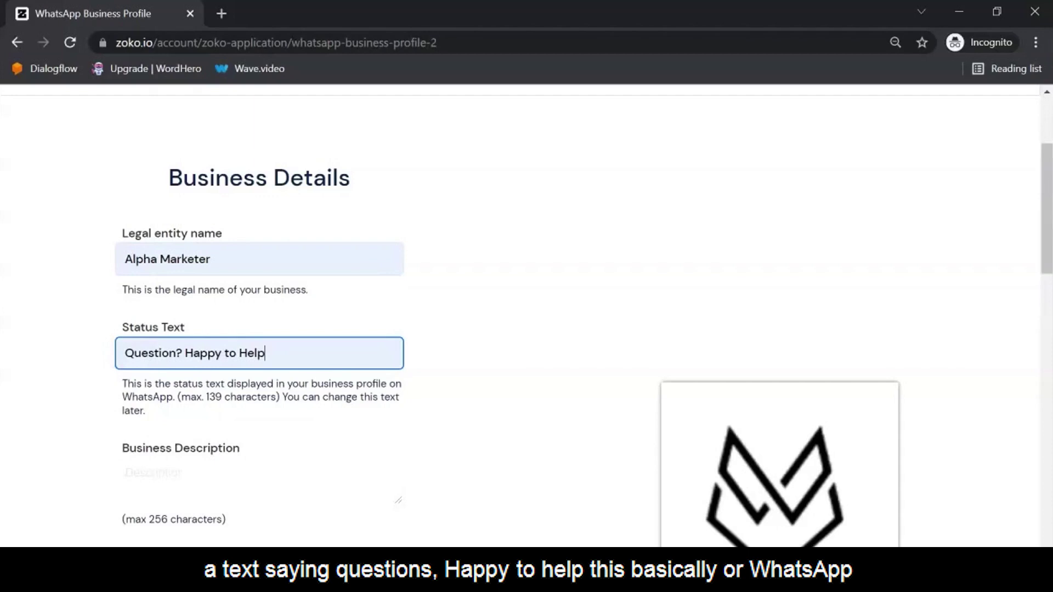
Step: Start the business description with 'We are a conversational Marketing Agency'
scroll(527, 316, "down", 1)
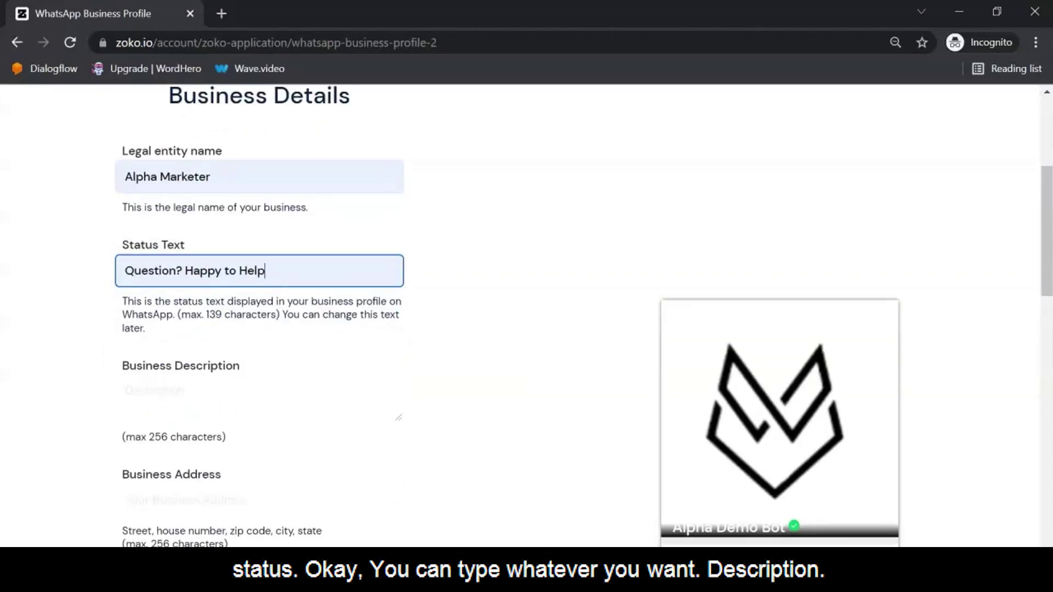
scroll(527, 316, "down", 1)
left_click(260, 317)
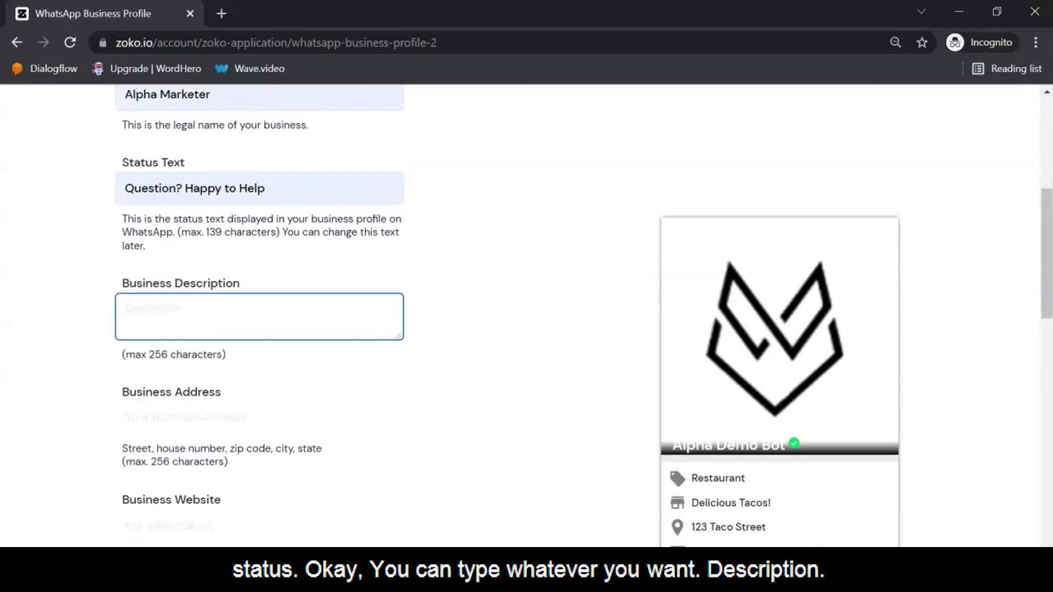
type("A")
key("BackSpace")
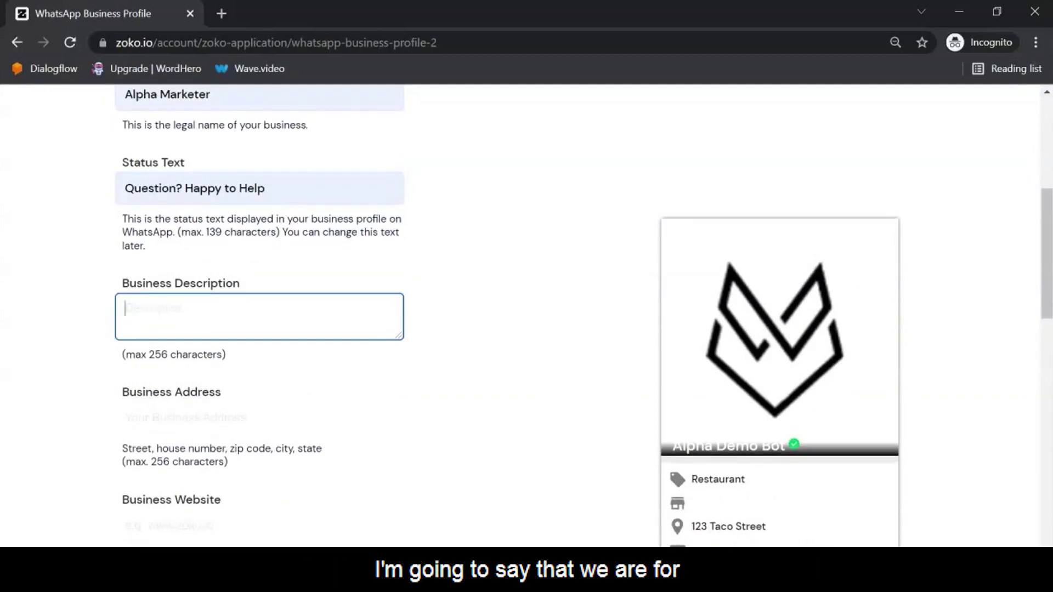
type("We are a con")
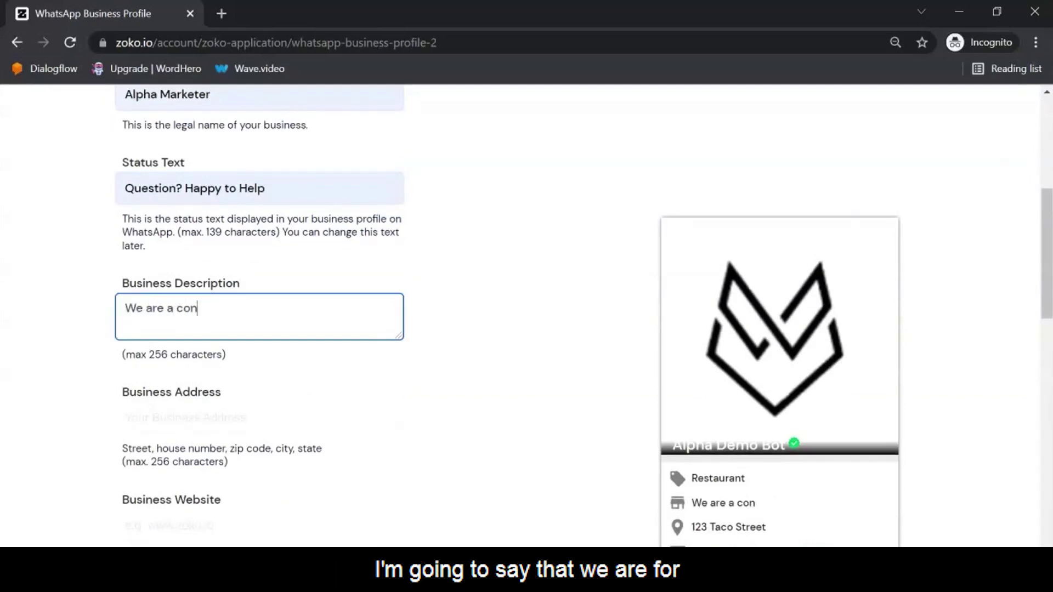
type("versational Markt")
key("BackSpace")
key("BackSpace")
type("keting ")
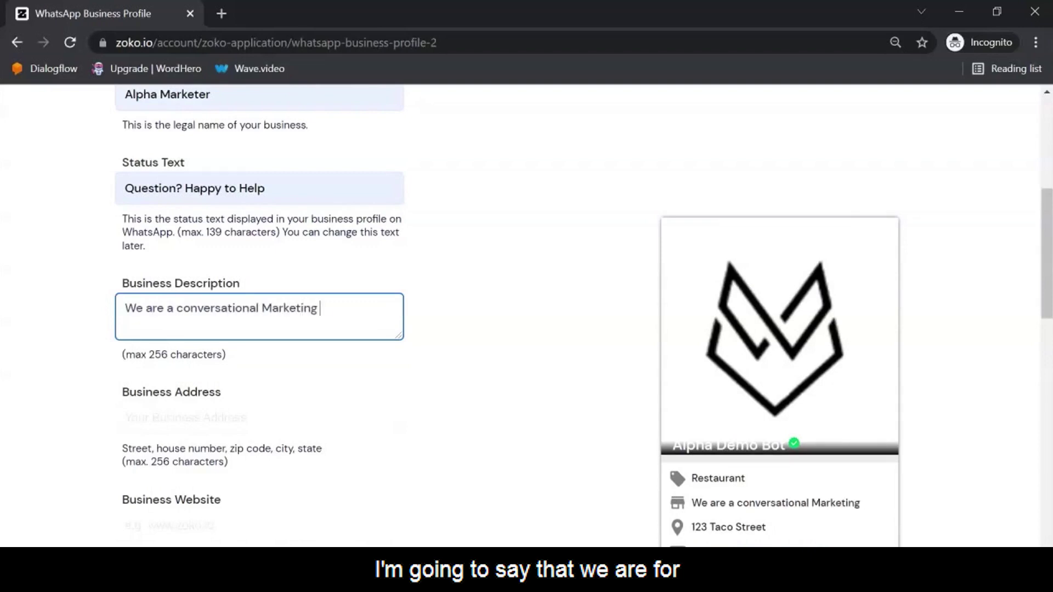
type("Agency")
Step: Revise it to 'We are a WhatsApp Conversational Marketing Agency for eCommerce Businesses'
left_click_drag(176, 309, 184, 308)
type("CWHATSA")
key("BackSpace")
key("BackSpace")
key("BackSpace")
key("BackSpace")
key("BackSpace")
type("hatsa")
key("BackSpace")
key("BackSpace")
key("BackSpace")
key("BackSpace")
type("atsApp ")
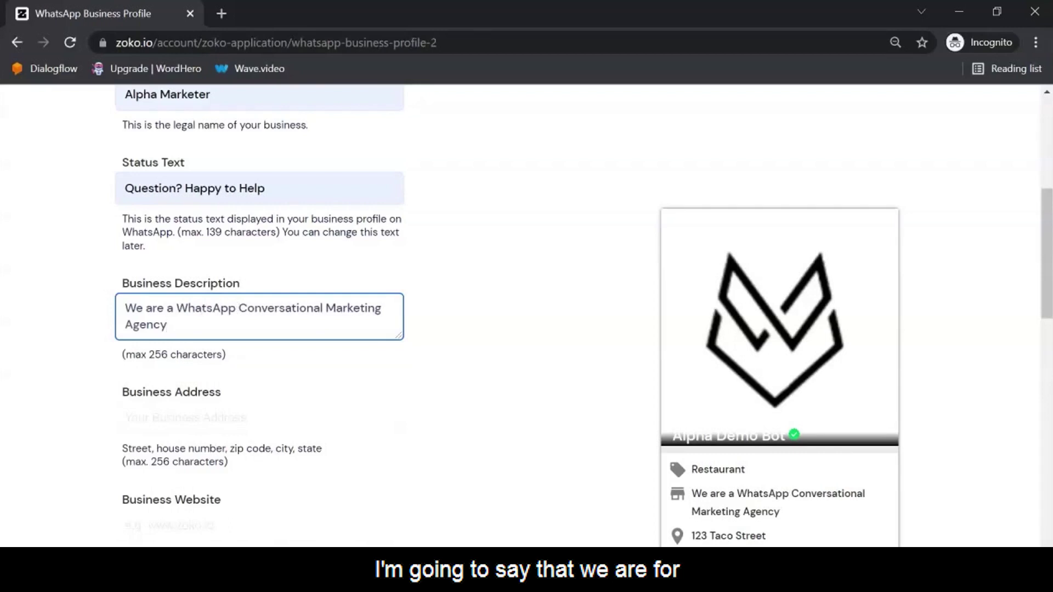
type(" for")
type("C")
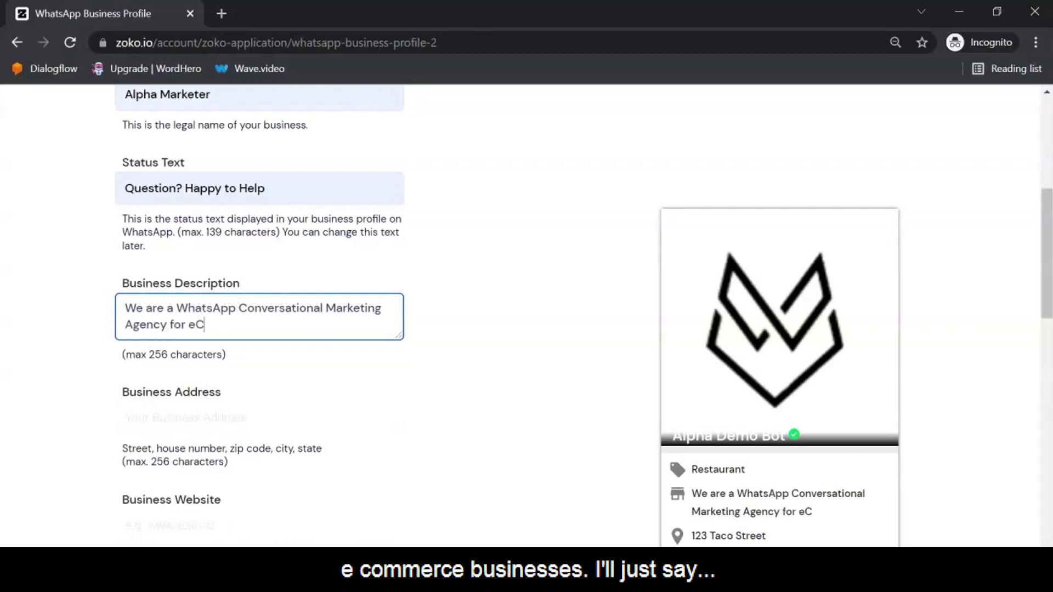
type("ommerce Business")
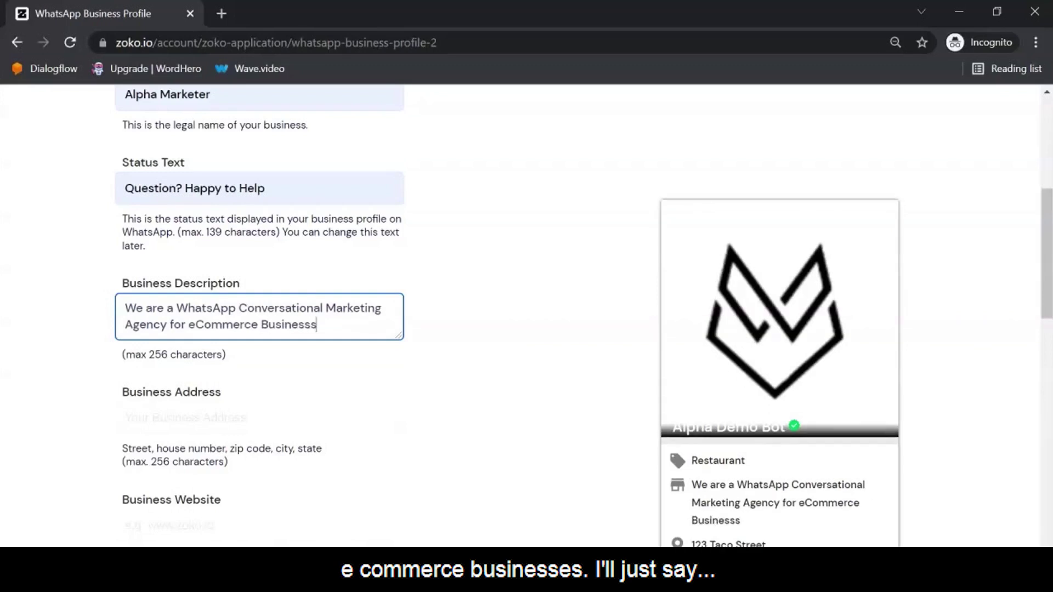
type("es")
key("ctrl+shift+Left")
key("ctrl+shift+Left")
key("ctrl+shift+Left")
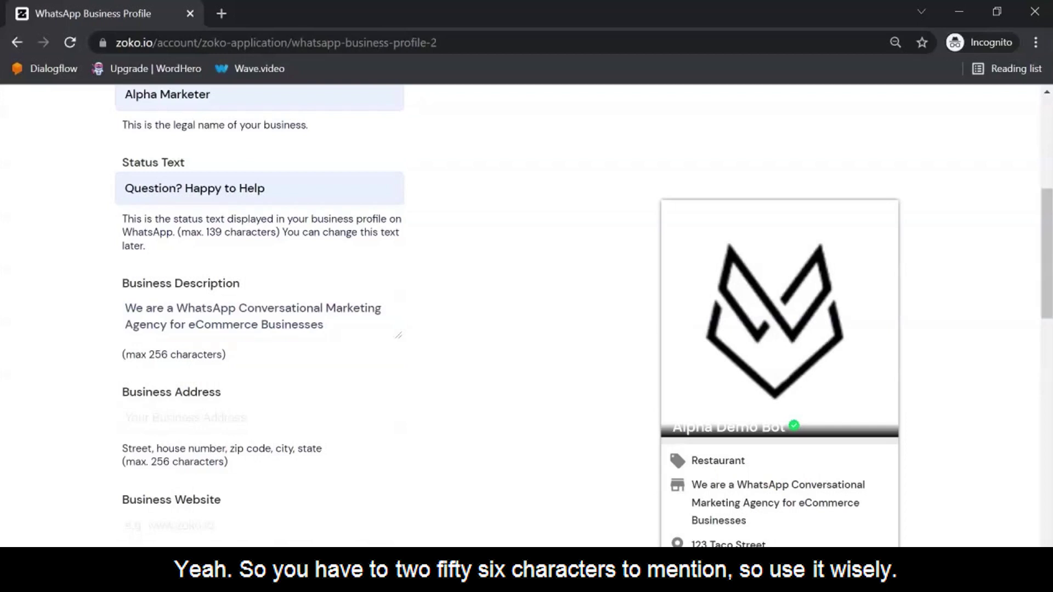
scroll(526, 316, "down", 2)
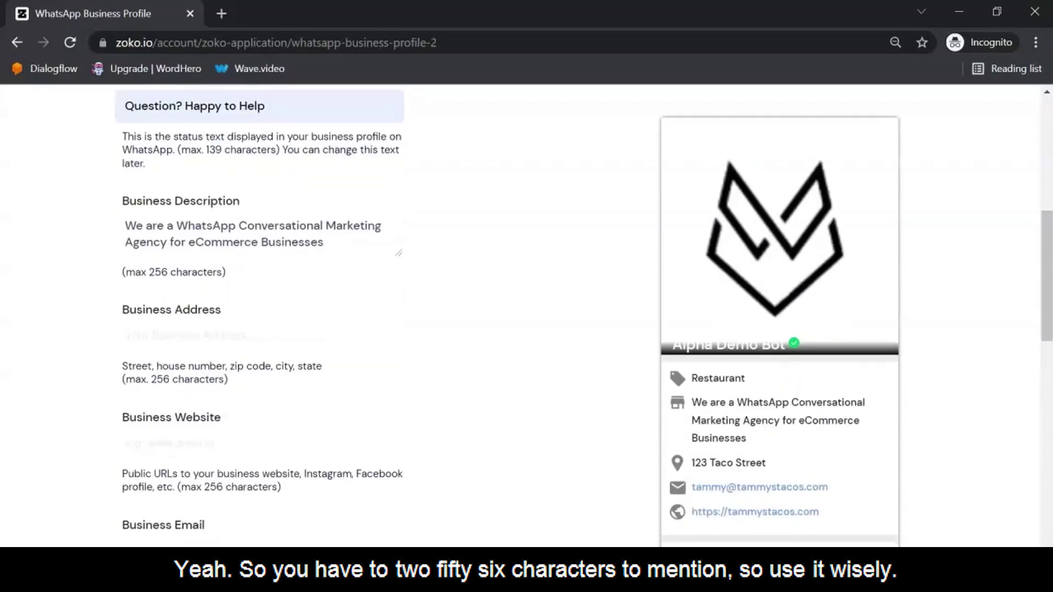
left_click(259, 336)
key("Down")
key("Return")
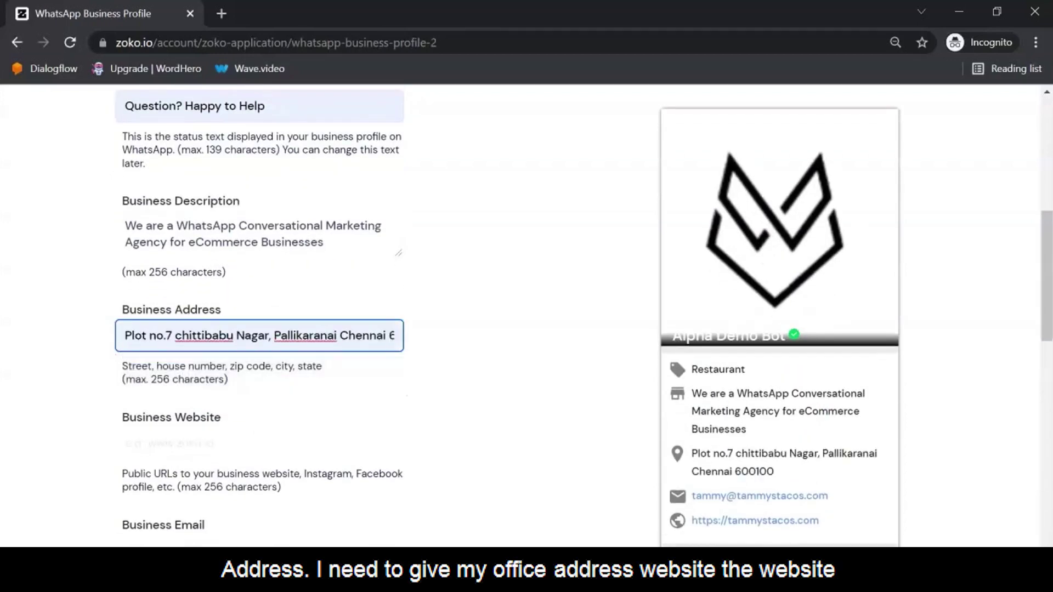
scroll(527, 316, "down", 2)
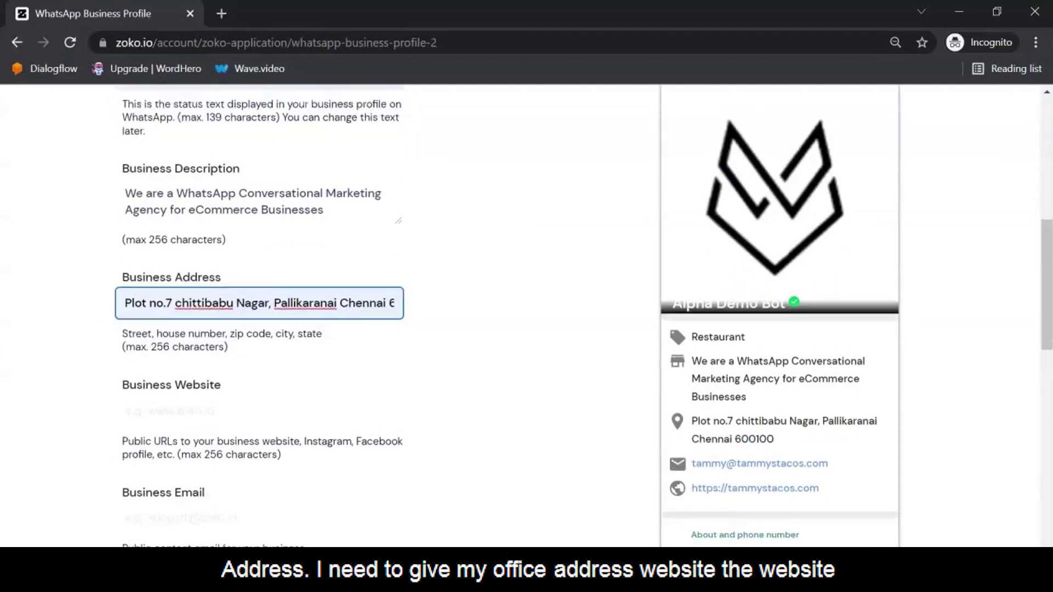
left_click(259, 361)
key("Down")
key("Return")
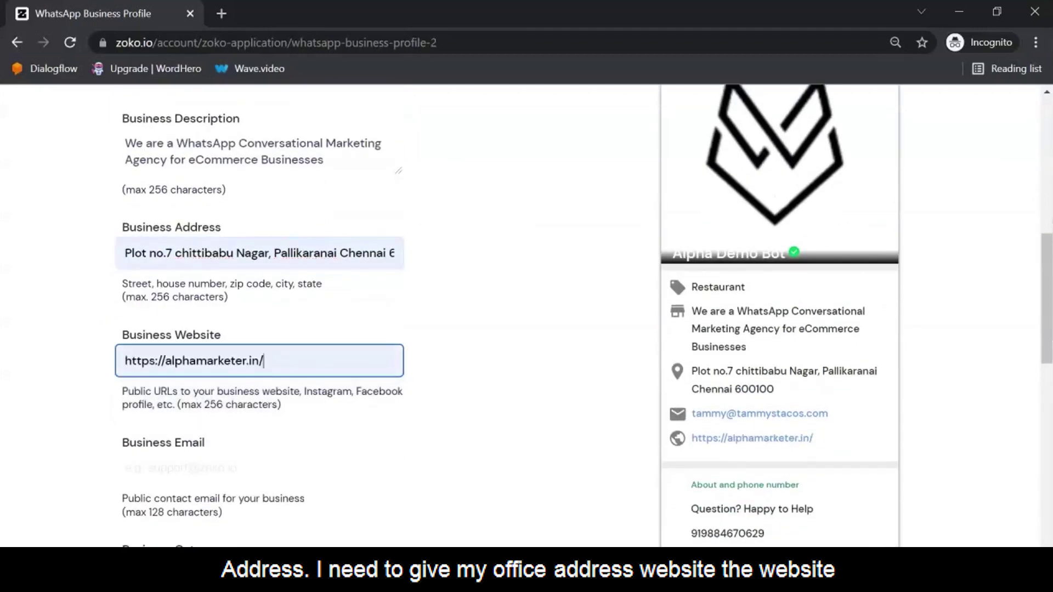
scroll(527, 316, "down", 2)
left_click(259, 386)
key("Down")
key("Return")
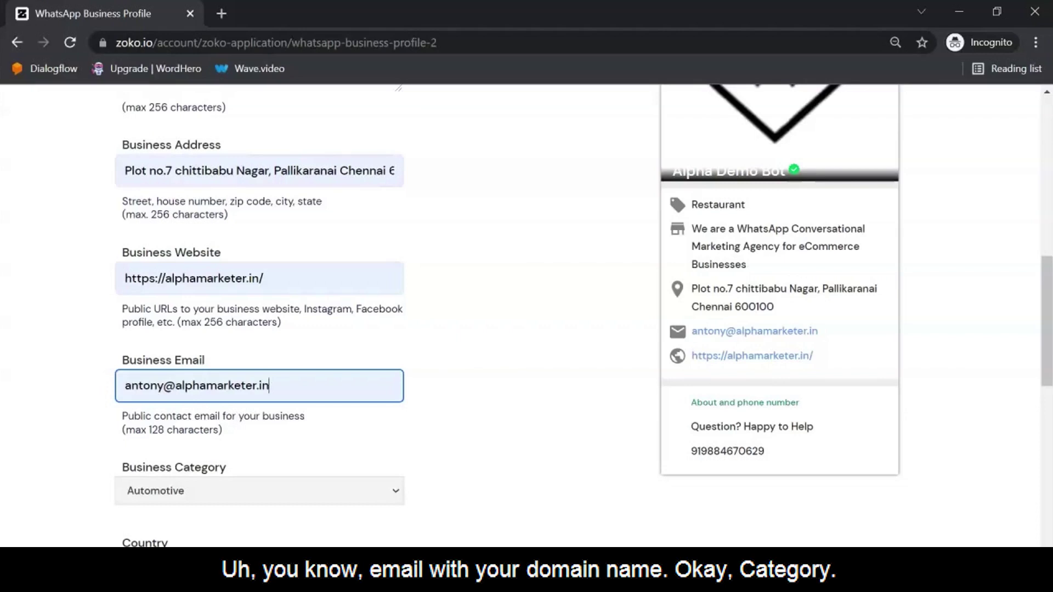
Step: Change the business category from Automotive to Professional Services
scroll(527, 316, "down", 3)
left_click(259, 326)
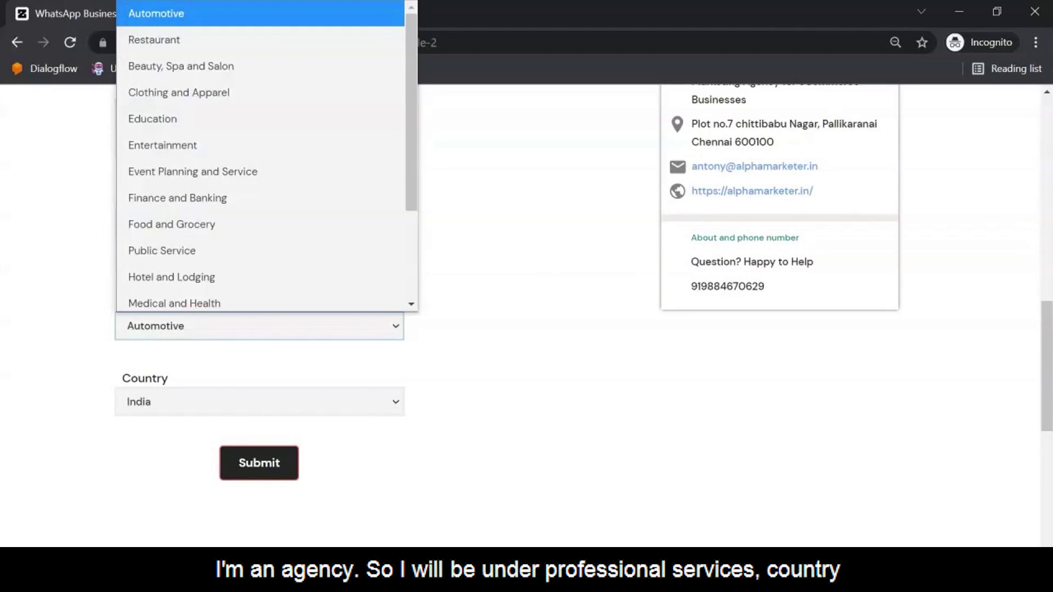
scroll(261, 165, "down", 3)
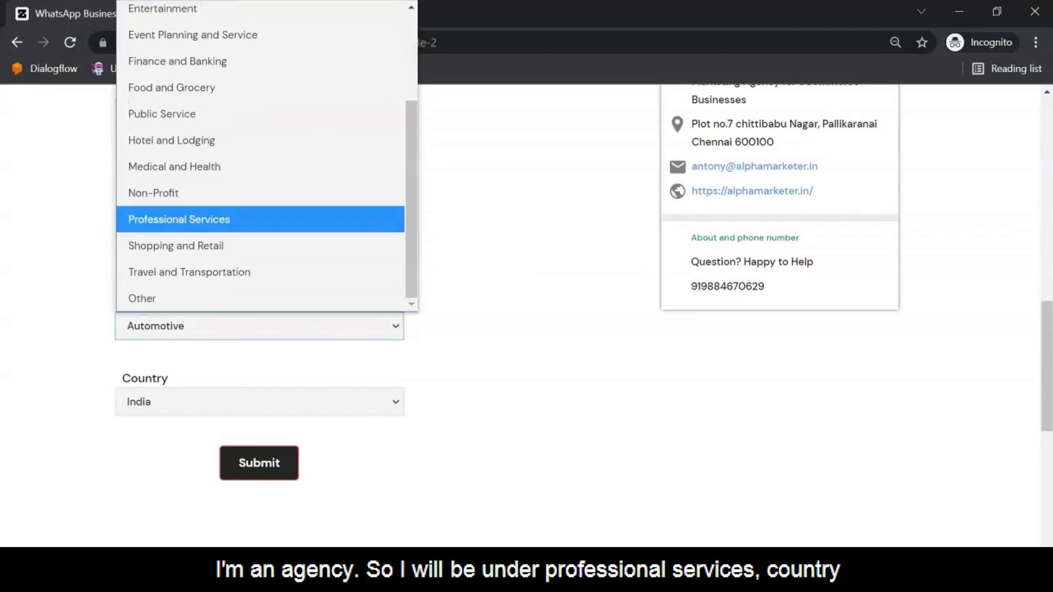
key("Return")
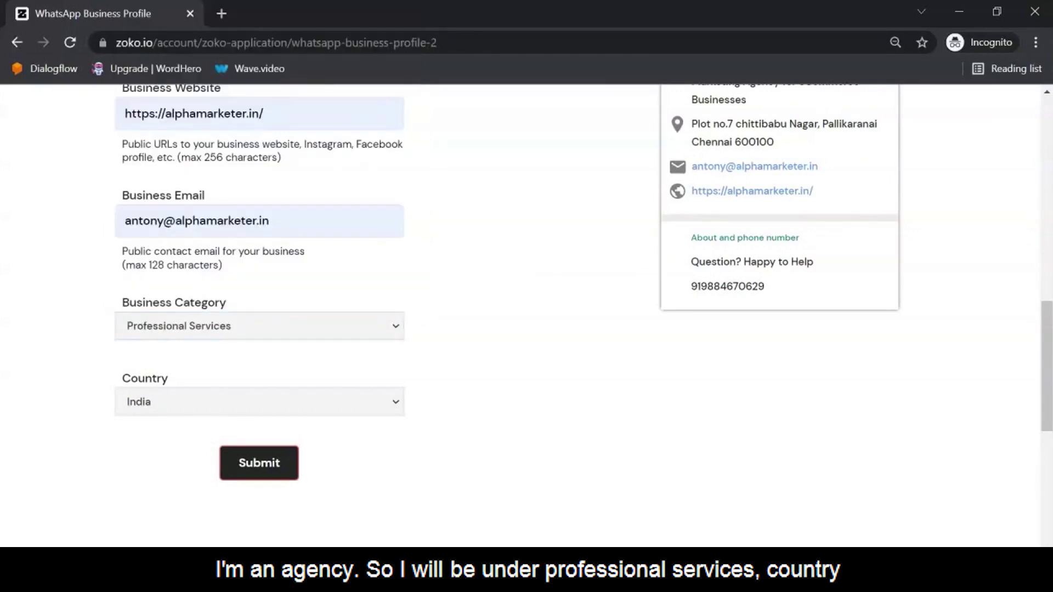
scroll(527, 316, "up", 15)
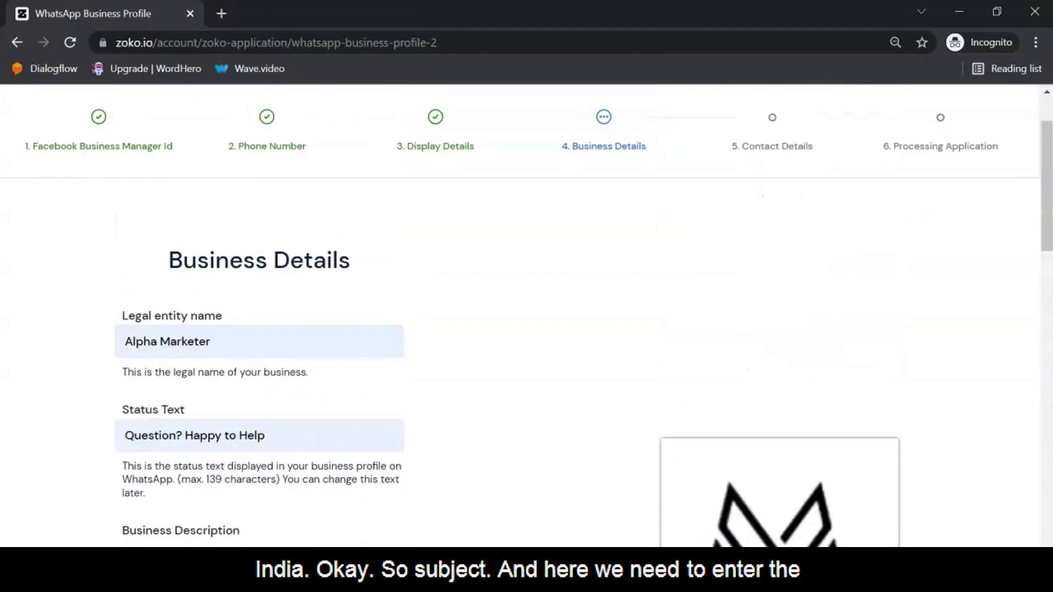
scroll(527, 316, "down", 15)
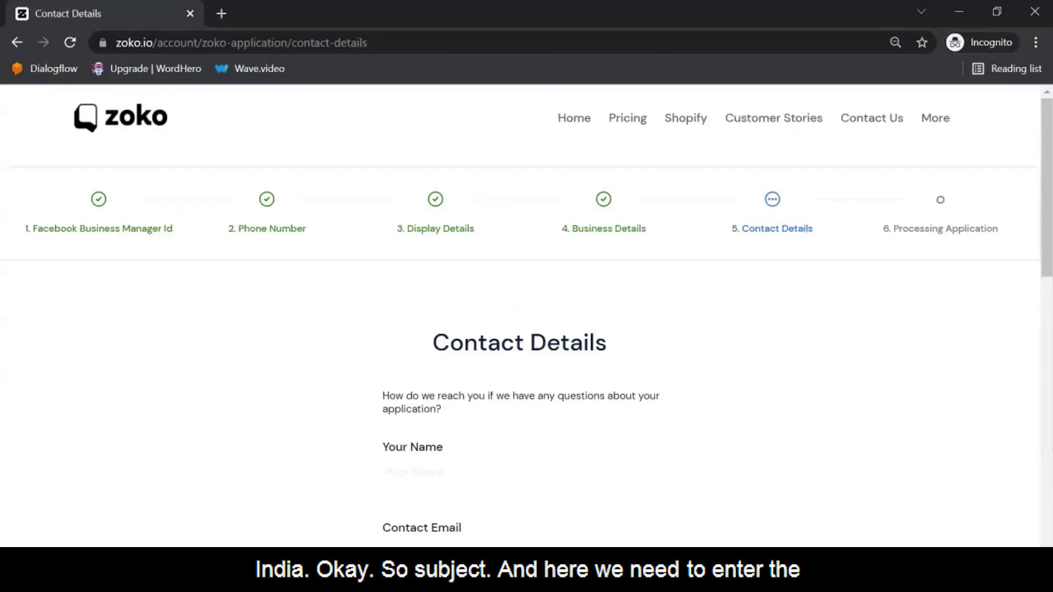
Step: Scroll through the Contact Details page with its prefilled contact email
scroll(527, 316, "down", 2)
scroll(526, 316, "down", 3)
scroll(527, 316, "up", 5)
scroll(527, 316, "down", 1)
scroll(526, 316, "down", 1)
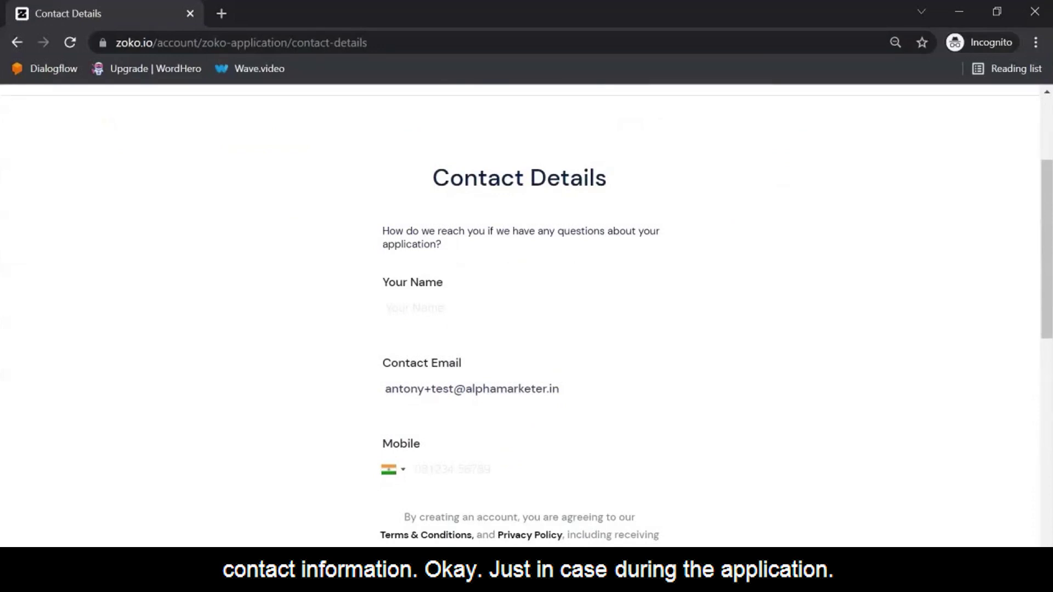
scroll(527, 316, "down", 1)
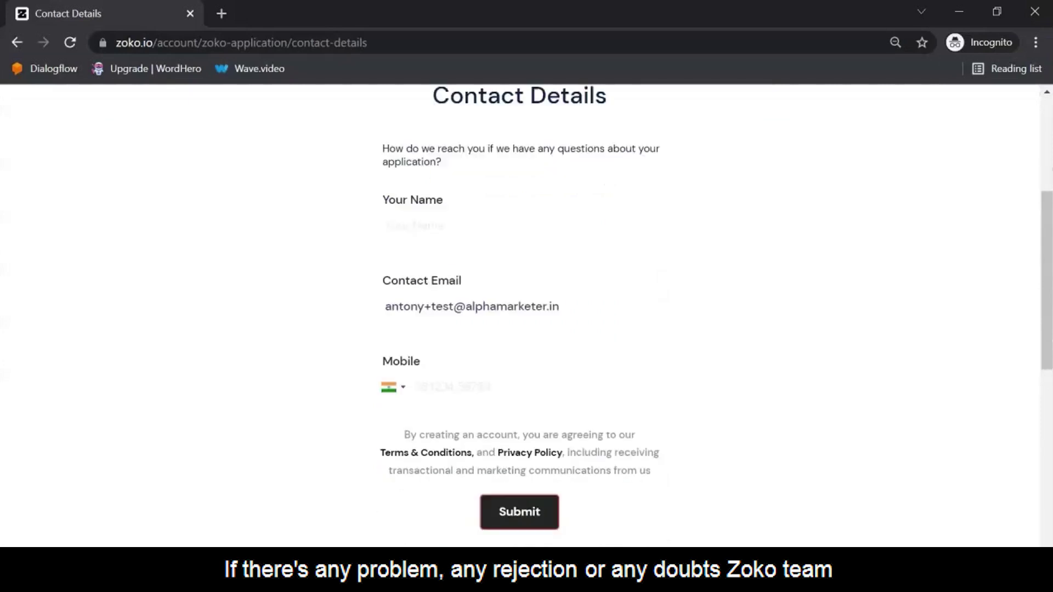
scroll(527, 316, "up", 3)
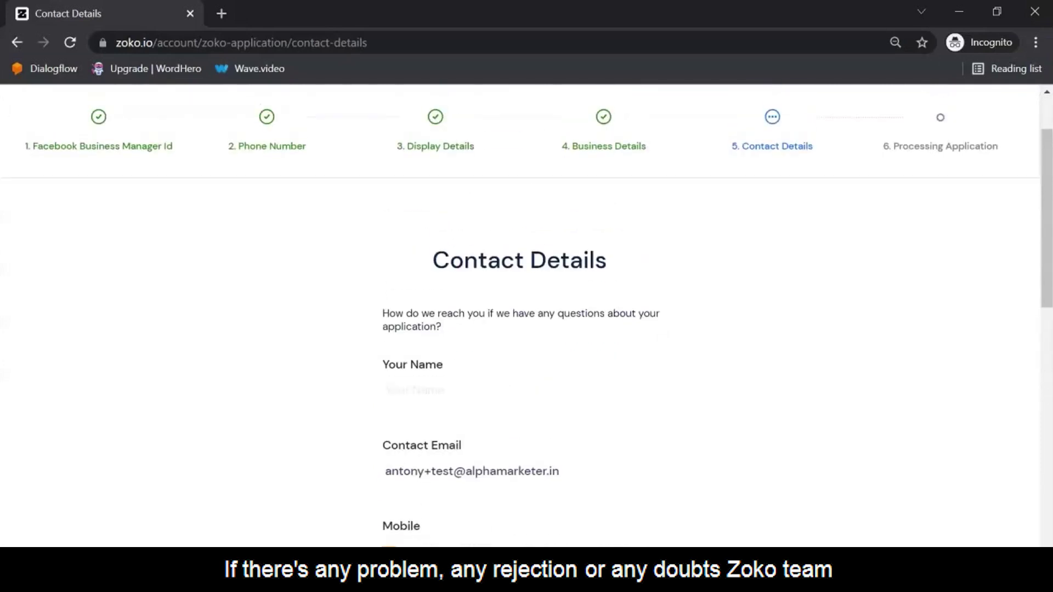
scroll(527, 316, "down", 1)
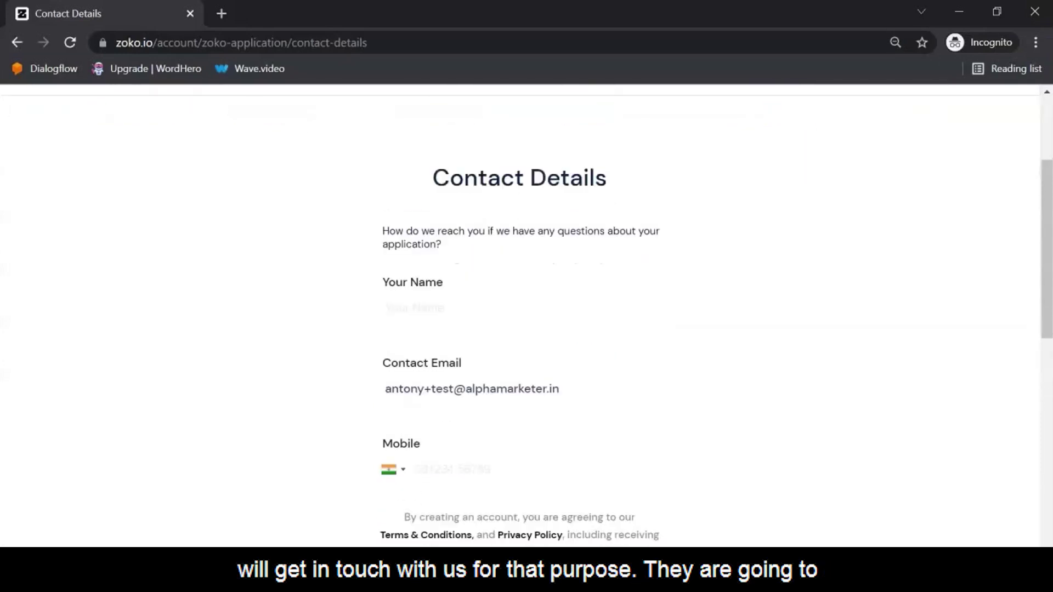
scroll(526, 316, "down", 1)
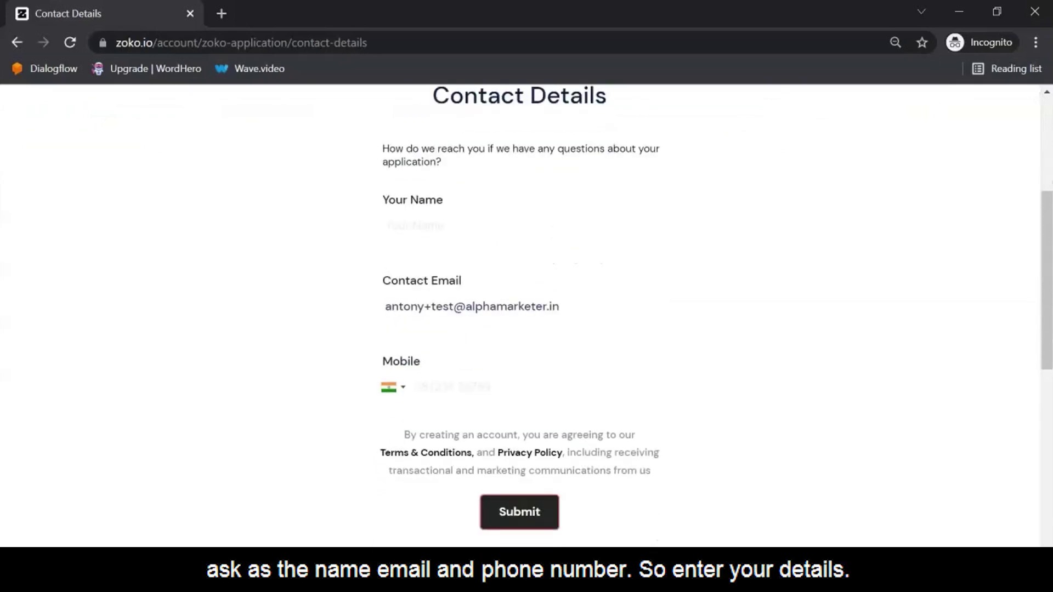
Step: Autofill the contact's saved name in the Your Name field
left_click(417, 226)
key("Down")
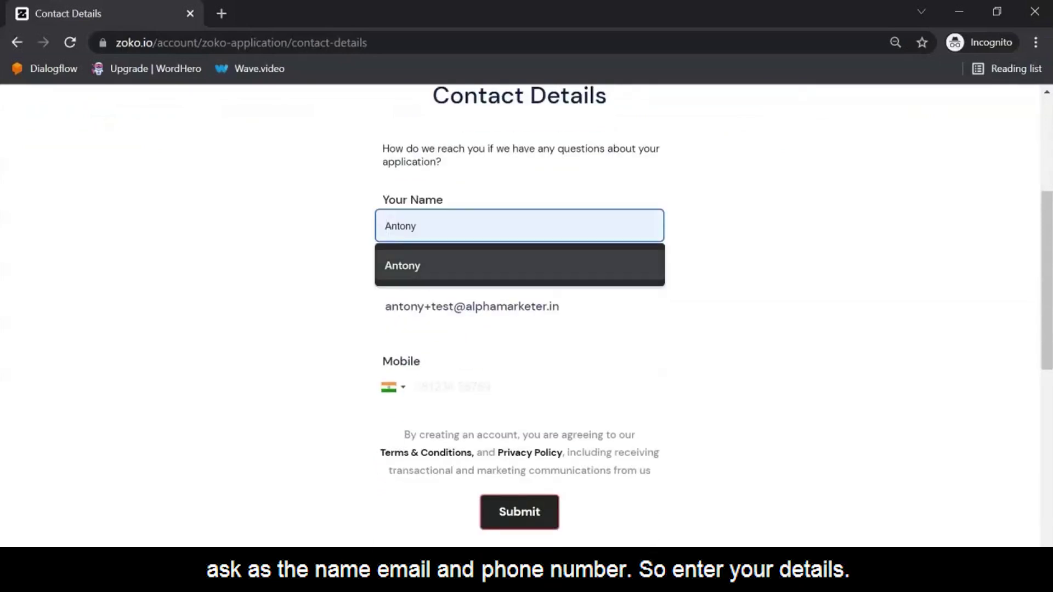
key("Return")
Step: Enter the contact's mobile number with India's +91 code
left_click(439, 387)
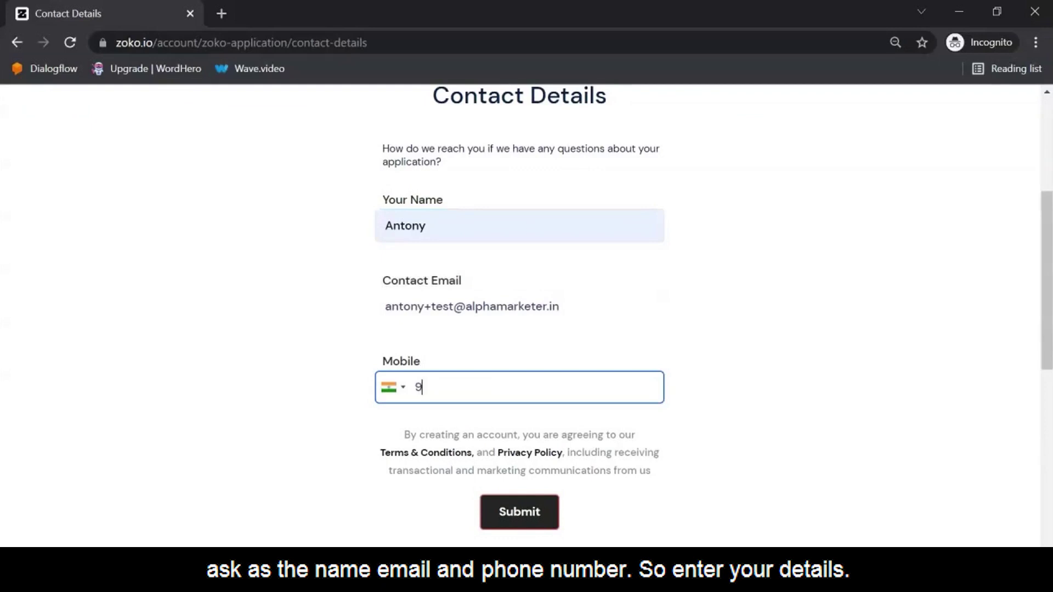
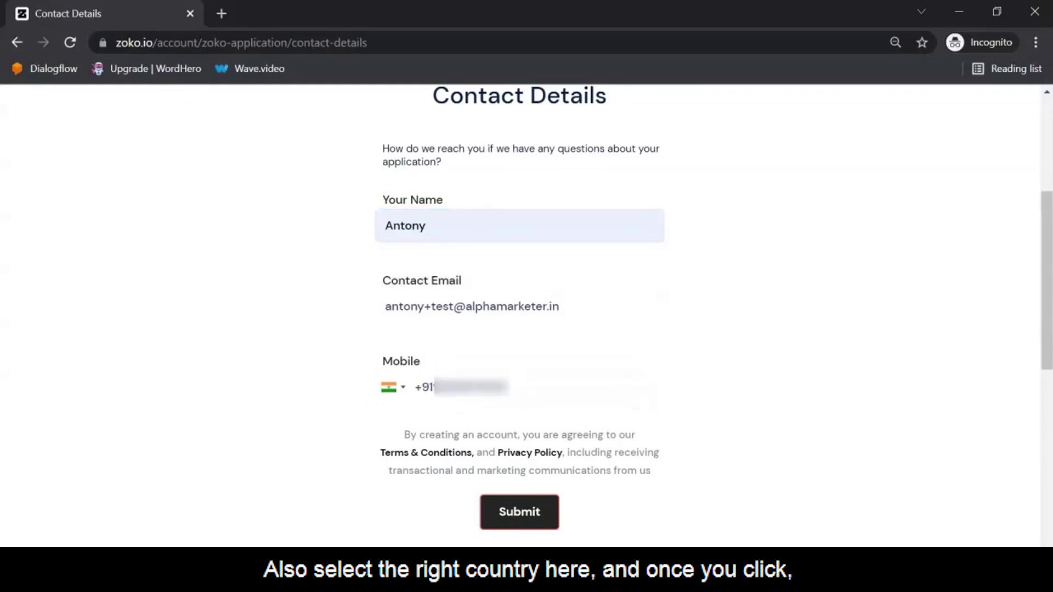
scroll(520, 307, "down", 1)
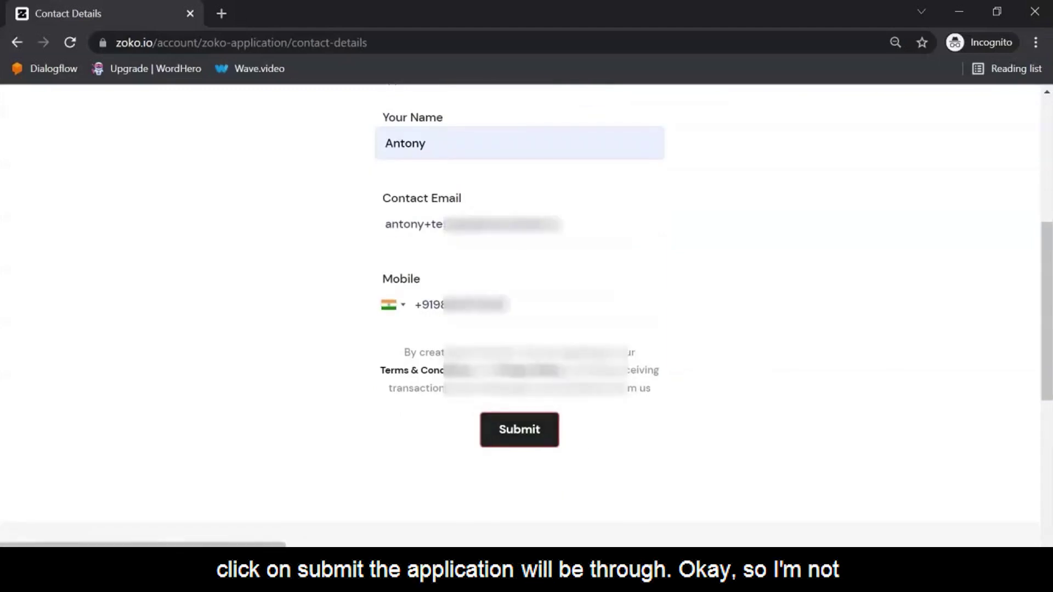
scroll(519, 308, "up", 1)
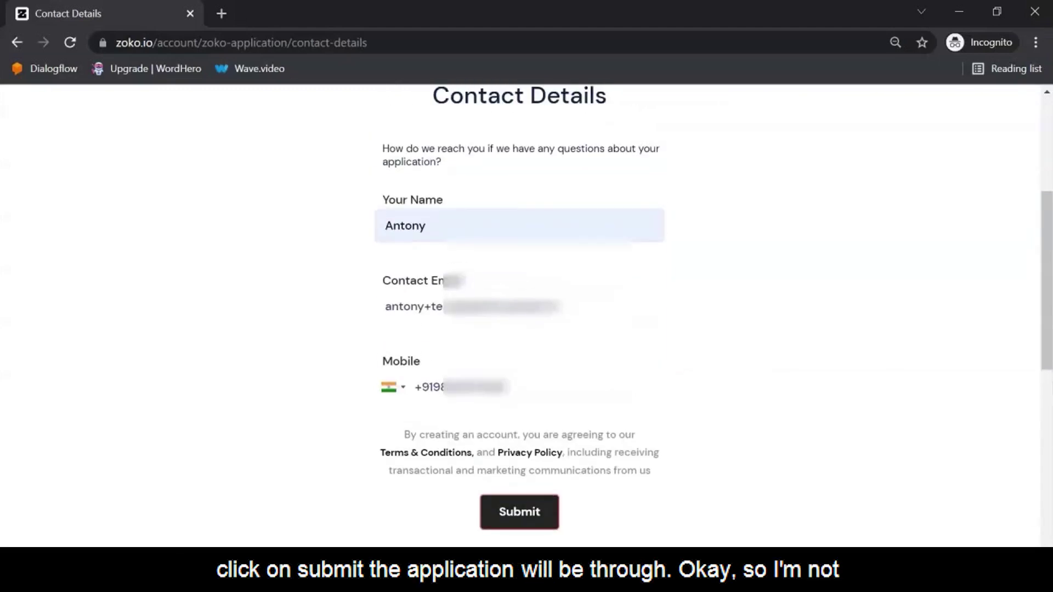
scroll(520, 307, "down", 1)
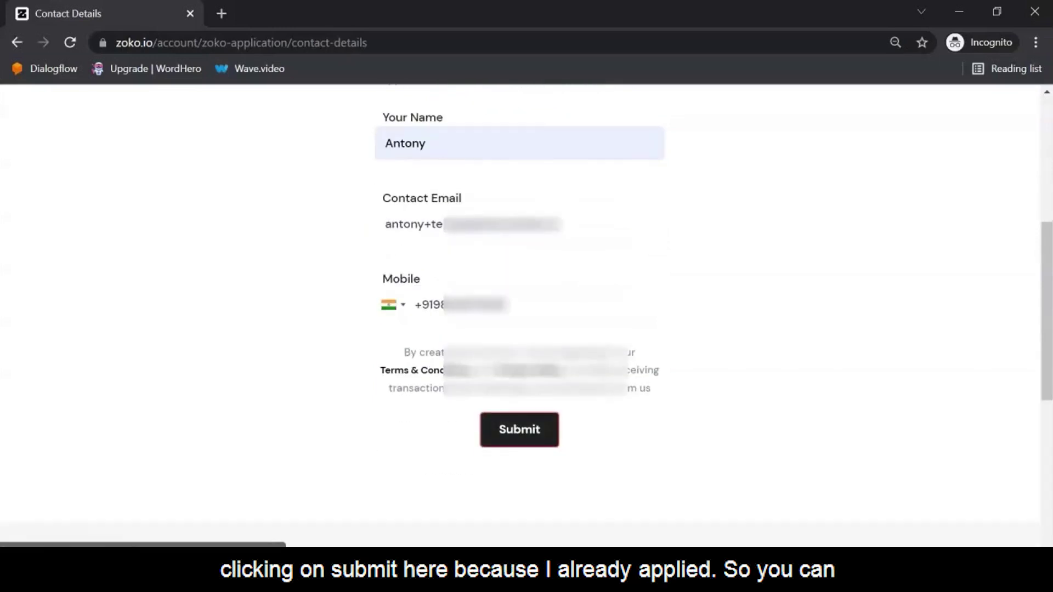
scroll(519, 307, "up", 5)
scroll(520, 307, "down", 3)
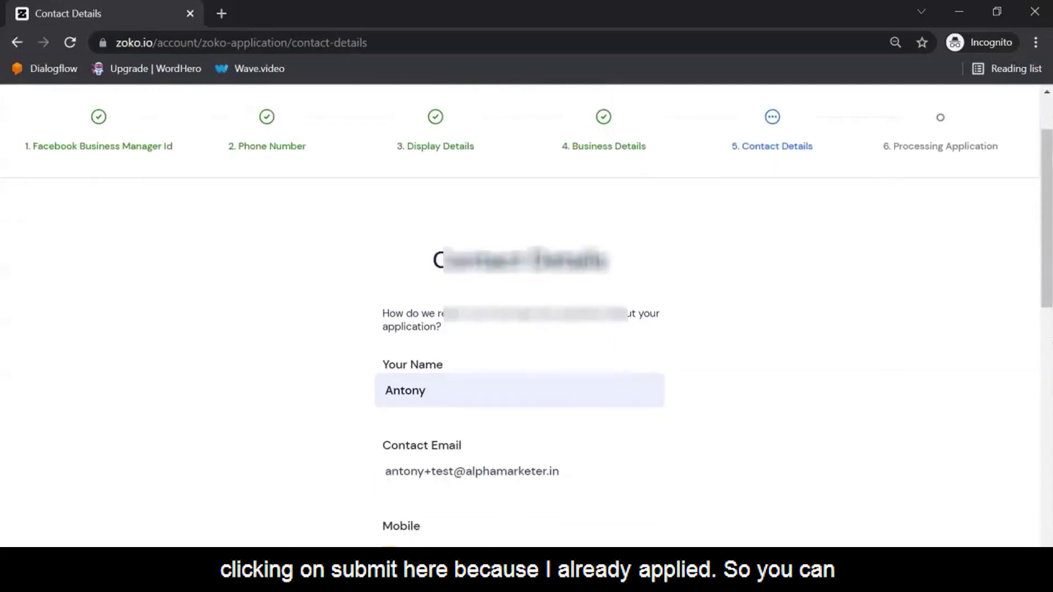
scroll(519, 307, "up", 3)
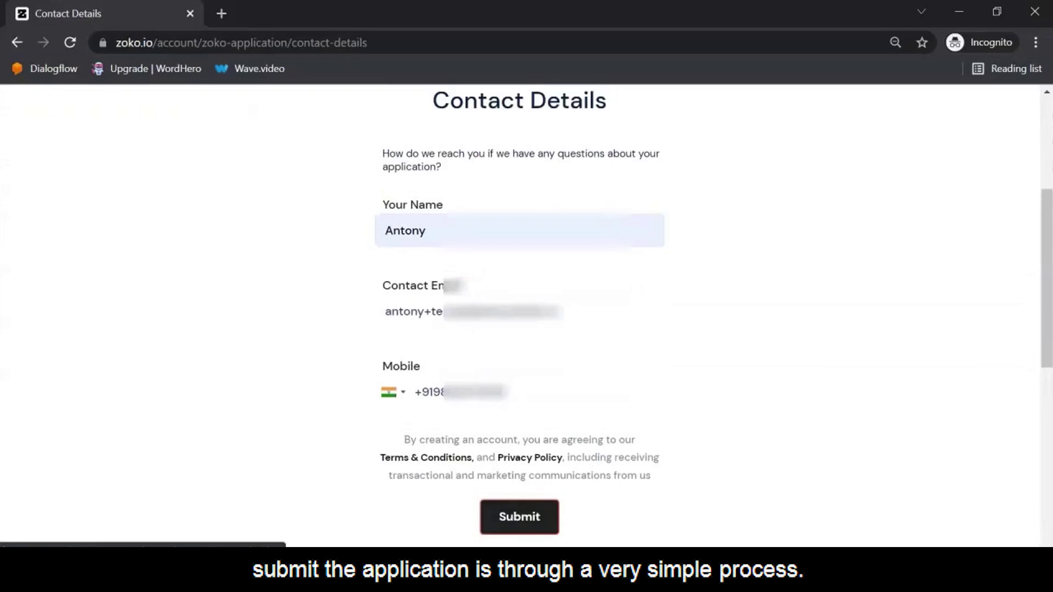